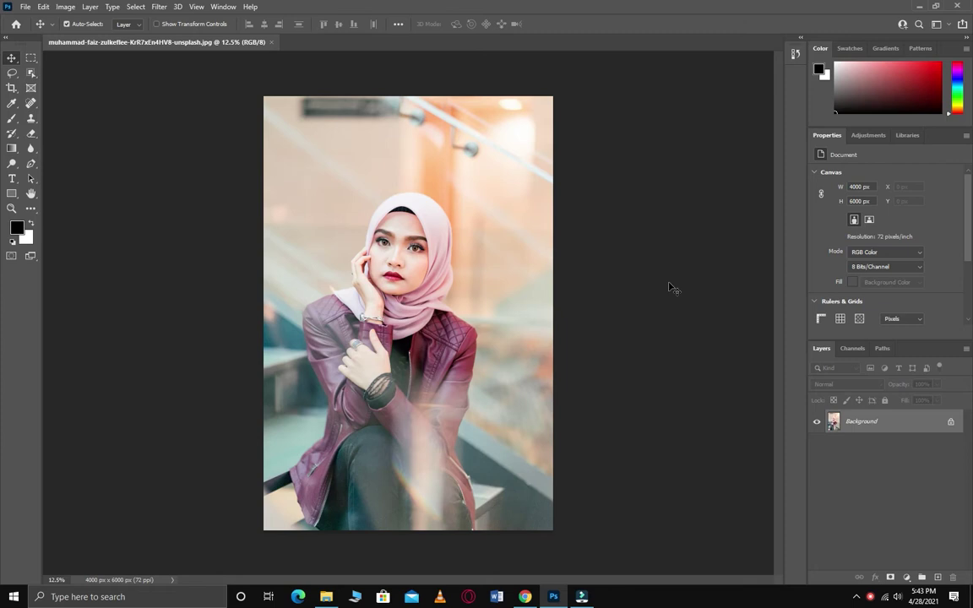
- Duplicate the Background layer under the default name Background copy
right_click(852, 434)
left_click(887, 454)
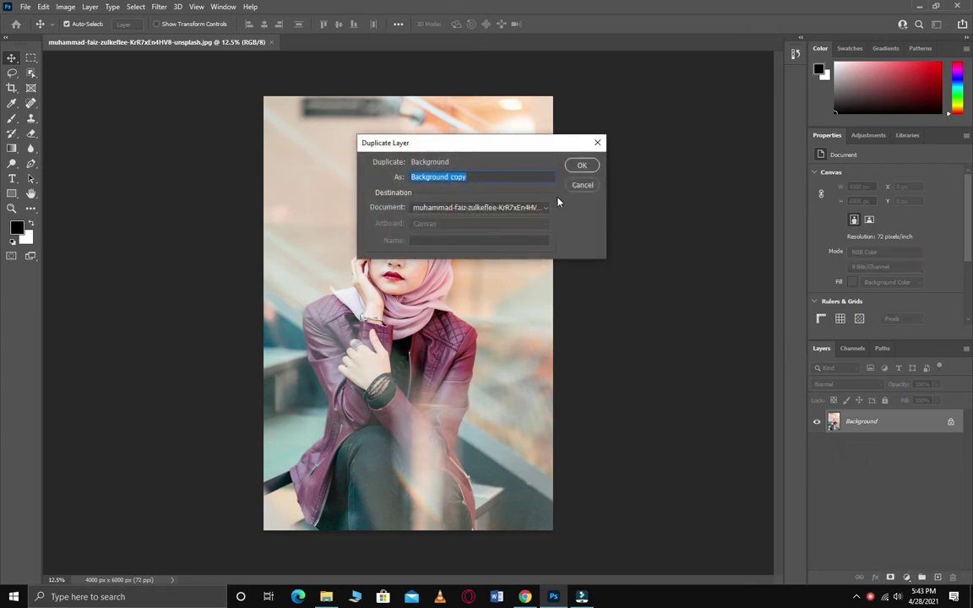
left_click(581, 165)
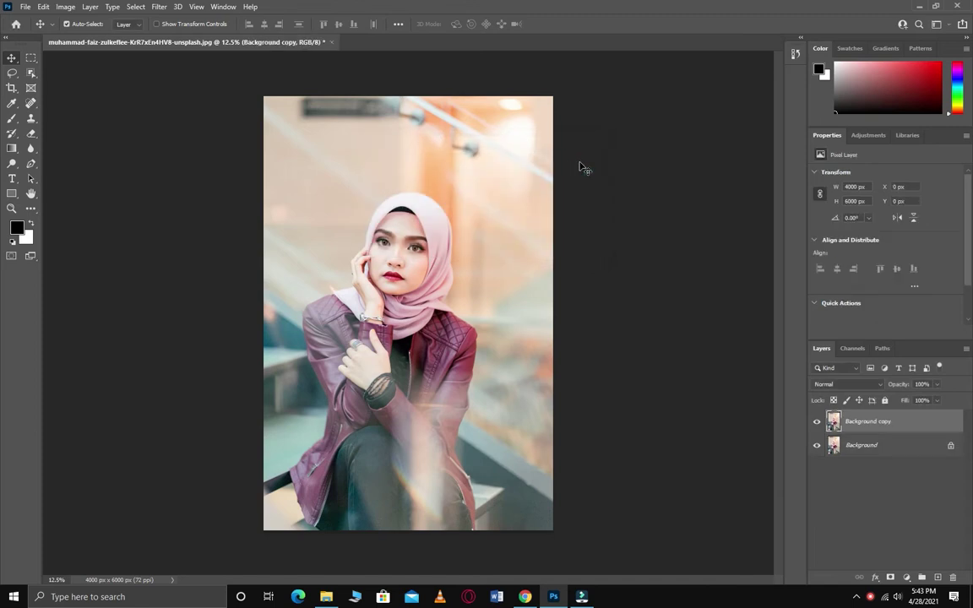
- Set the Pen tool to Path mode and start a path at the hijab's outer edge just above the raised fingertips
left_click(31, 164)
left_click(81, 25)
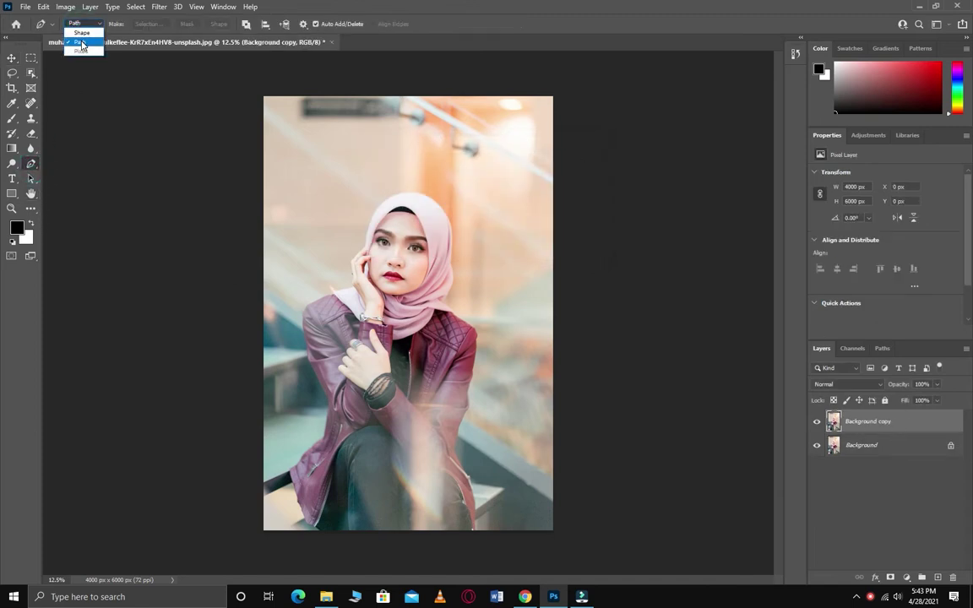
left_click(81, 44)
scroll(399, 293, "up", 5)
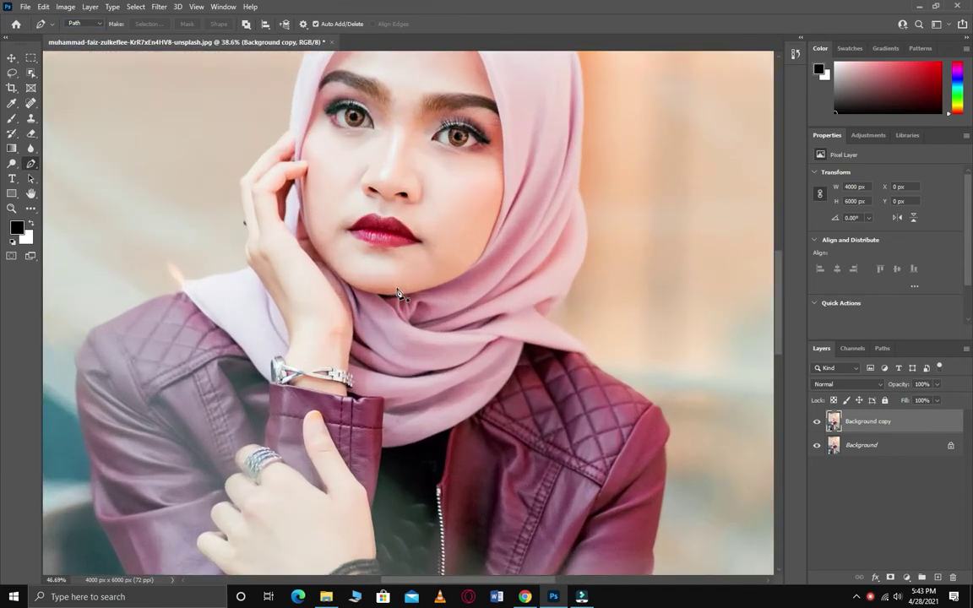
scroll(399, 294, "up", 1)
left_click_drag(370, 171, 348, 505)
left_click_drag(370, 292, 383, 239)
scroll(277, 353, "up", 3)
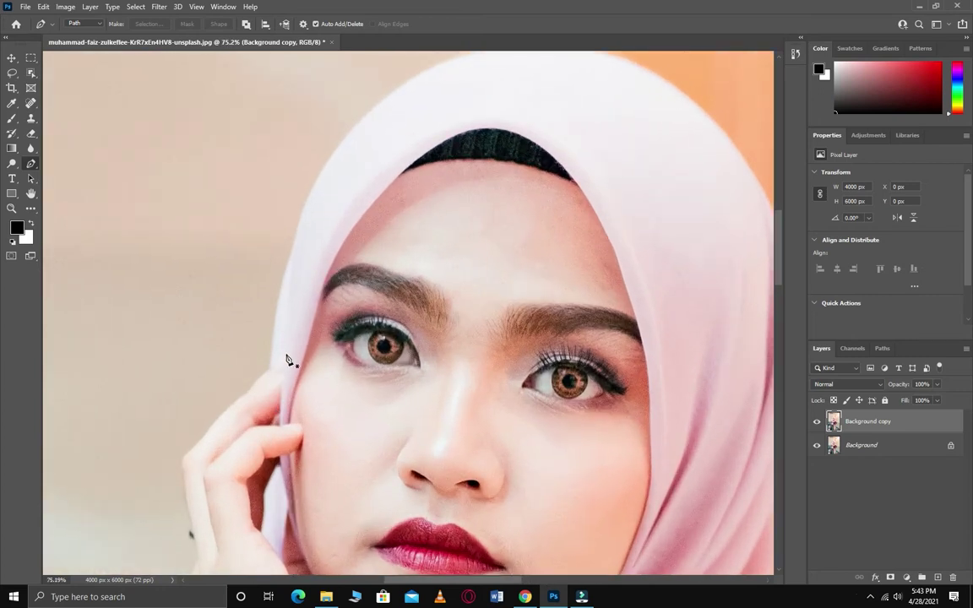
left_click(271, 367)
- Trace the hijab's outer edge up from the fingertips, over the crown and onto the opposite side of the head
scroll(378, 157, "up", 3)
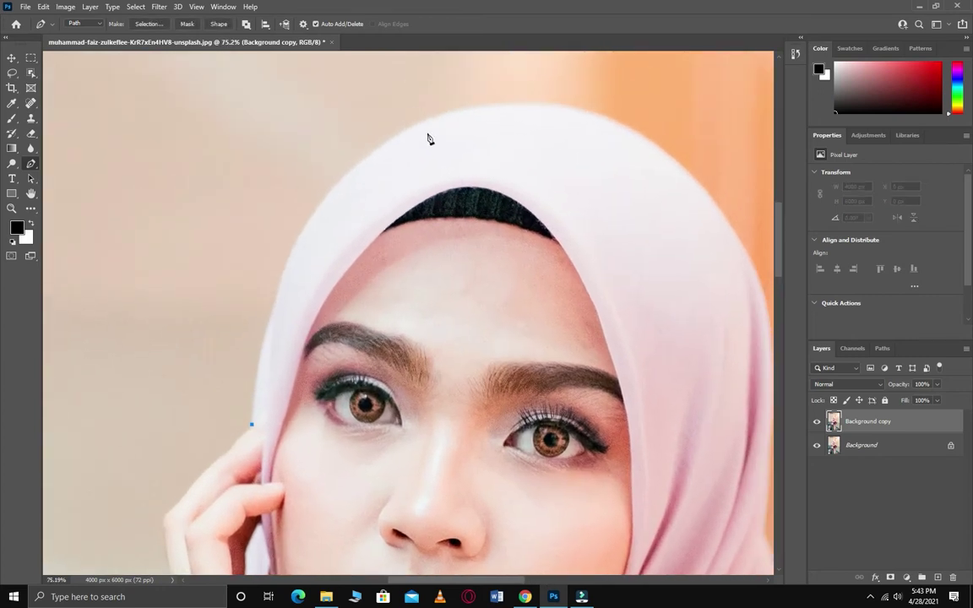
left_click(269, 325)
left_click(280, 283)
left_click_drag(519, 104, 704, 106)
left_click_drag(623, 135, 372, 162)
left_click(271, 133, "alt")
left_click_drag(486, 260, 569, 403)
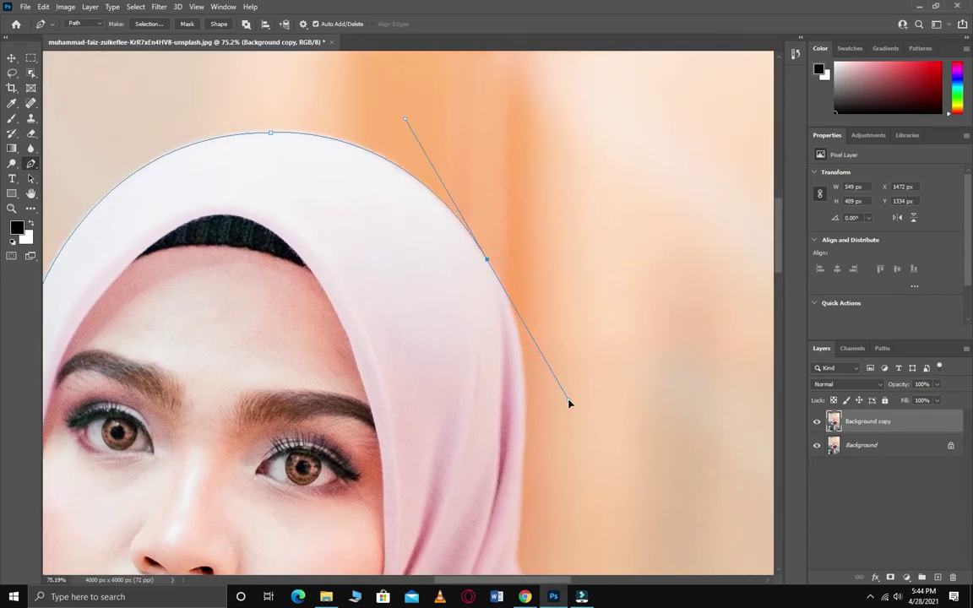
left_click(487, 259, "alt")
- Continue the path down the hijab's outer edge beside the far cheek to the inward notch at mouth level
left_click_drag(459, 361, 370, 243)
left_click_drag(435, 267, 433, 334)
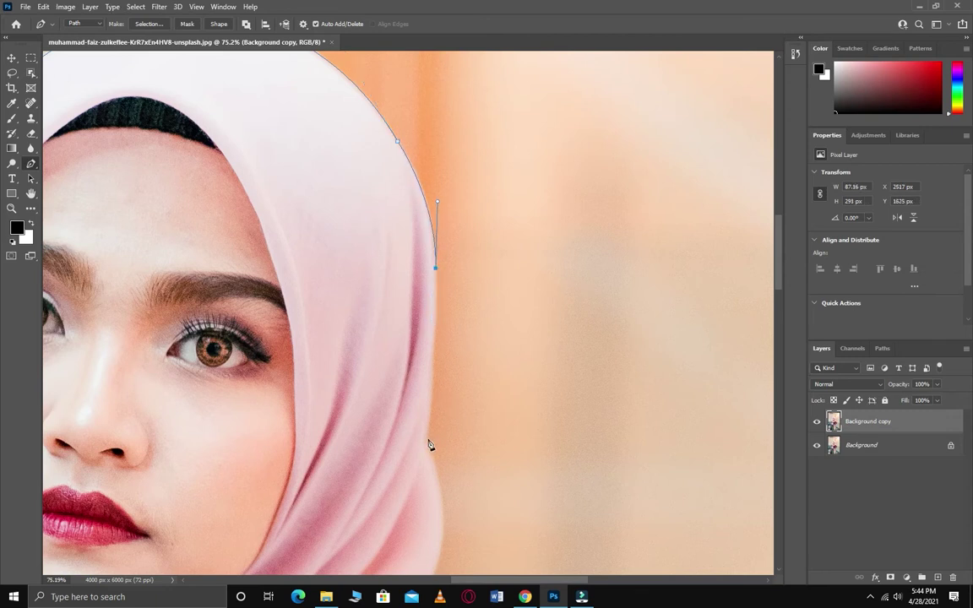
left_click(433, 360)
left_click(433, 388)
left_click(427, 441)
- Continue the path around the hijab's lower bulge and out to the pointed fold resting on the jacket shoulder
left_click_drag(474, 456, 497, 296)
left_click_drag(442, 441, 393, 502)
left_click(432, 466)
scroll(478, 397, "down", 3)
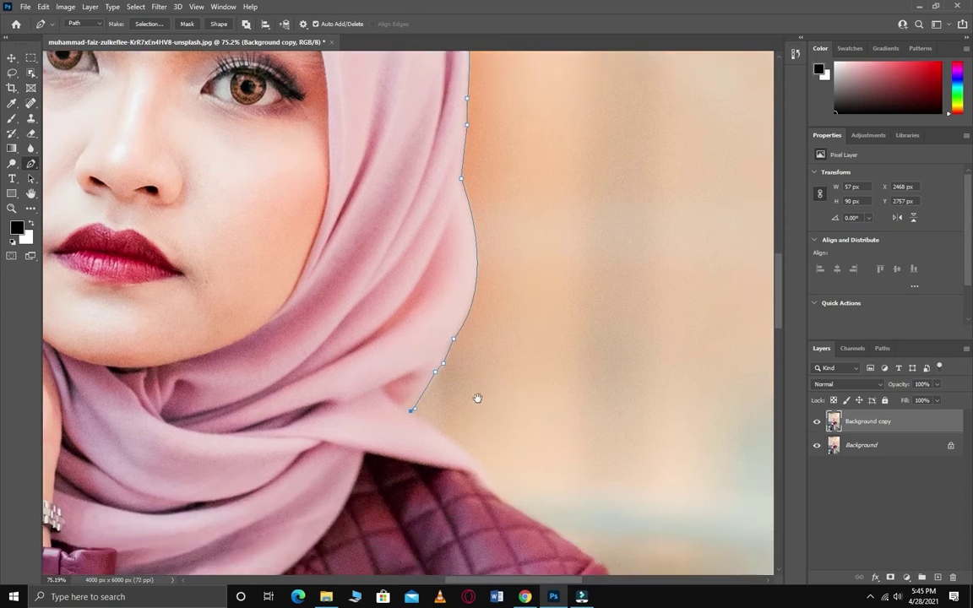
left_click(466, 432)
left_click(478, 454)
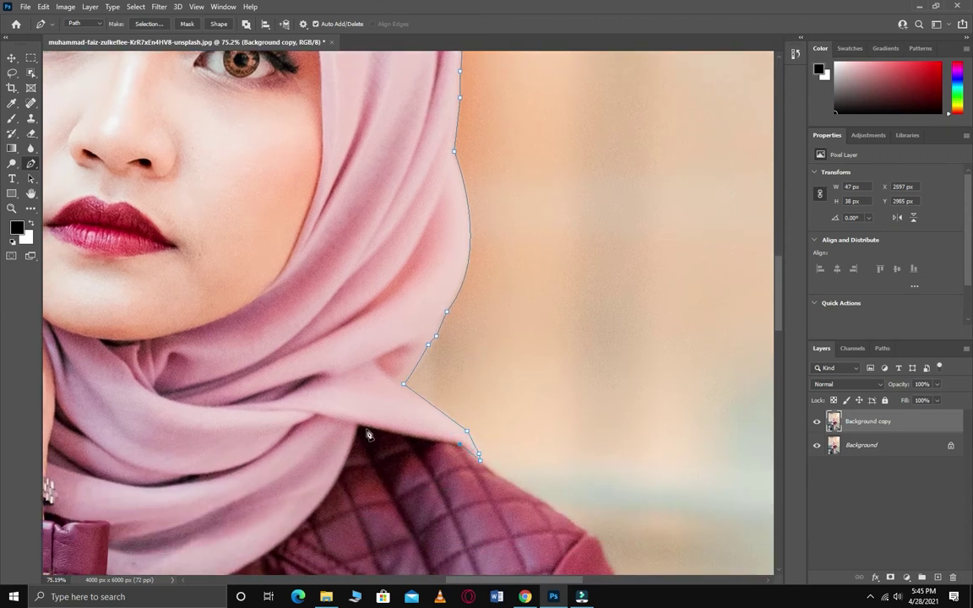
- Trace the hijab's lower edge across the jacket front to the raised sleeve's cuff
left_click_drag(350, 462, 426, 397)
left_click_drag(309, 511, 139, 545)
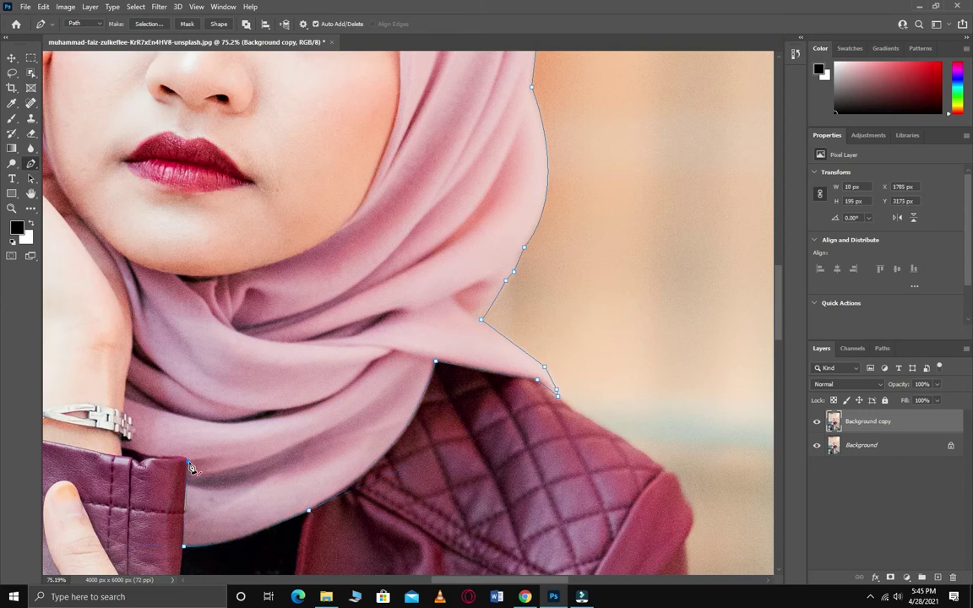
left_click(163, 456)
left_click(150, 456)
- Trace the hijab's edge around the bracelet and up along the wrist to the jawline
left_click(121, 448)
left_click(122, 440)
left_click(130, 440)
left_click(132, 434)
left_click(125, 383)
left_click(133, 333)
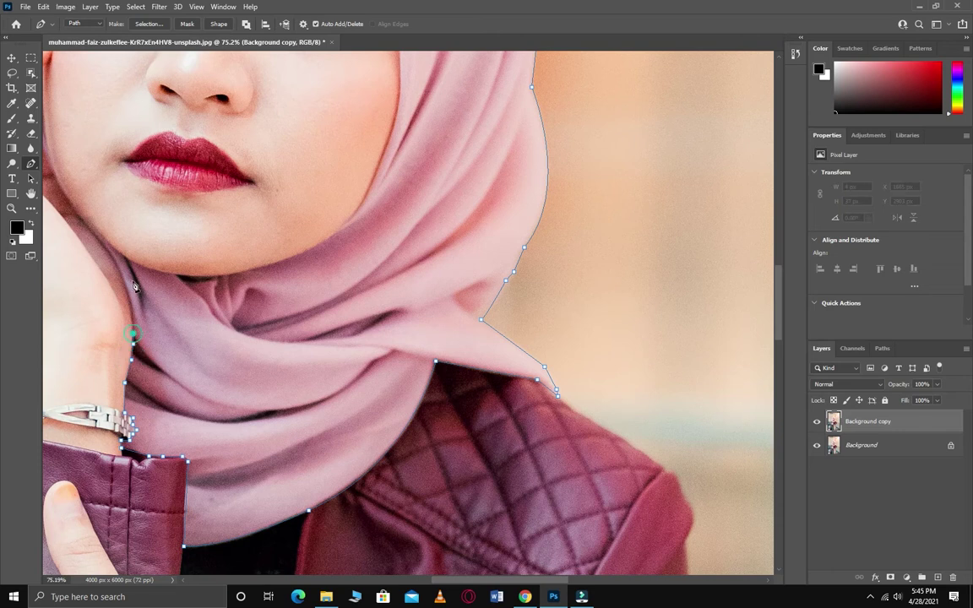
left_click(90, 229, "alt")
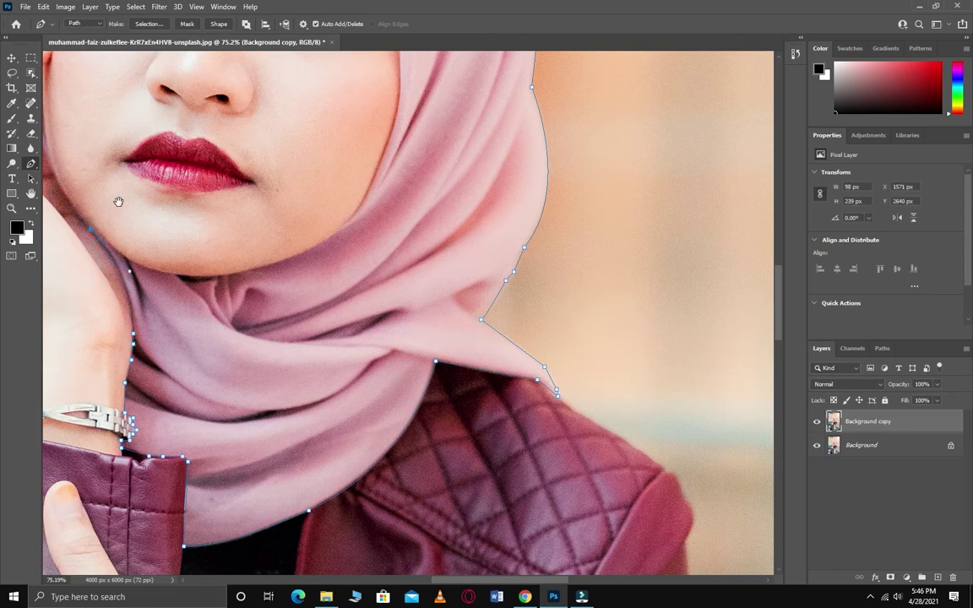
- Continue the path under the chin and up the hijab's inner edge along the far cheek
left_click_drag(119, 202, 136, 255)
left_click_drag(177, 329, 206, 331)
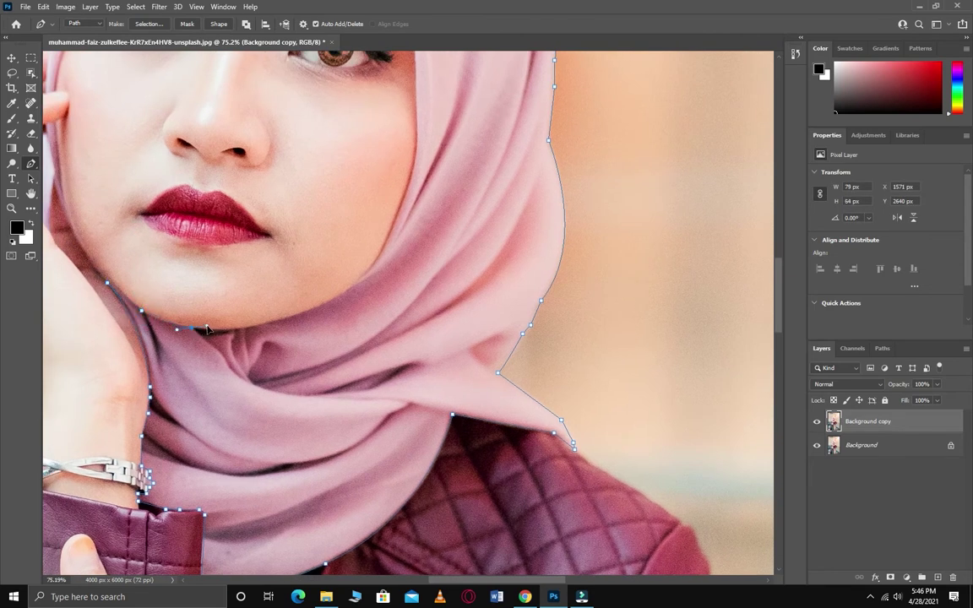
left_click_drag(355, 285, 459, 224)
left_click_drag(417, 193, 376, 396)
left_click(313, 489)
left_click(334, 460)
- Trace the hijab's inner edge past the eyebrow and over the black underscarf to the opposite side of the forehead
left_click_drag(367, 226, 357, 122)
left_click_drag(380, 179, 409, 441)
left_click(388, 451)
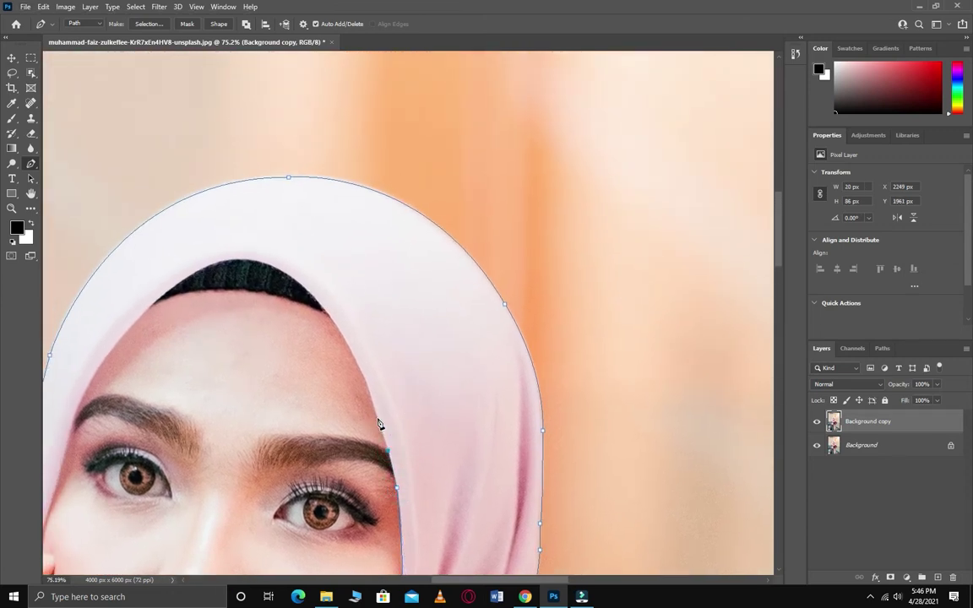
left_click(345, 340)
left_click_drag(153, 310, 80, 416)
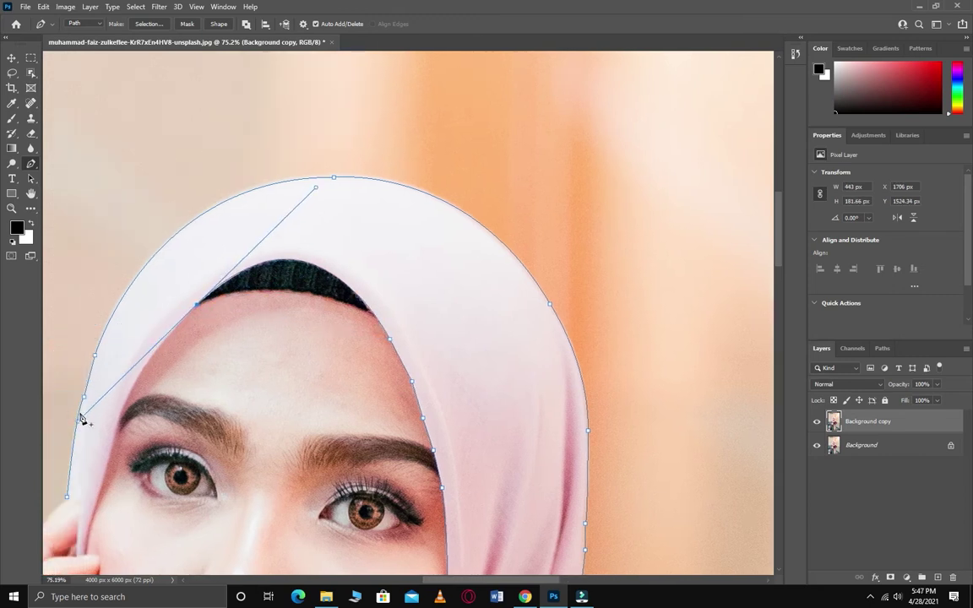
left_click(197, 305, "alt")
- Trace the inner edge down to the fingertip, go around the gap beside the fingers and close the path at its start
left_click_drag(195, 354, 262, 246)
left_click(192, 297)
left_click(178, 338)
left_click(174, 360)
left_click(171, 372)
left_click(169, 380)
left_click_drag(172, 419, 173, 387)
left_click(166, 356)
left_click(159, 389)
left_click(156, 397)
left_click(156, 413)
left_click(144, 416)
left_click(147, 368)
left_click(151, 350)
left_click(136, 356)
- Convert the path to a new selection with a 1 px feather, mask Background copy with it and check the masked hijab
right_click(317, 217)
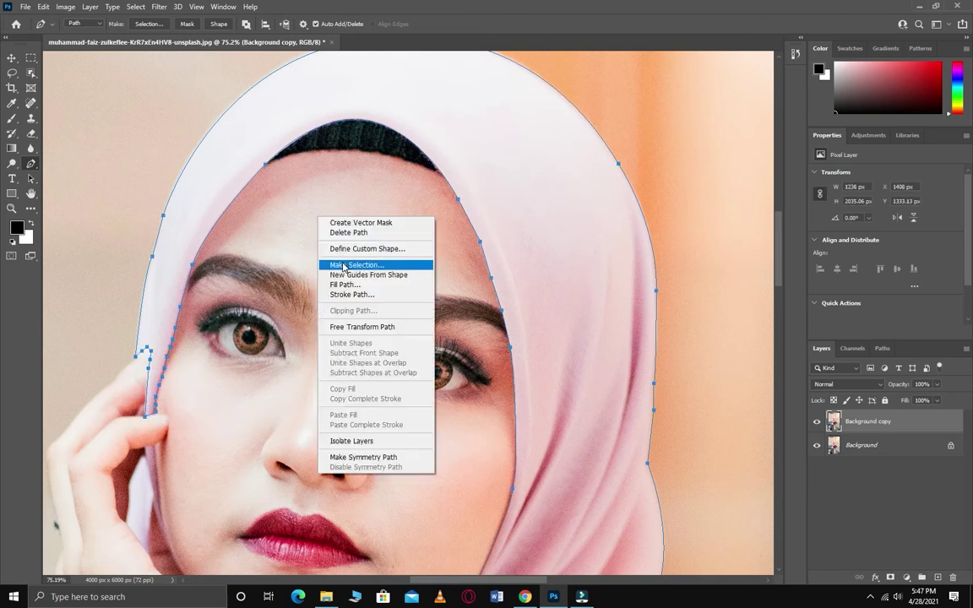
left_click(344, 266)
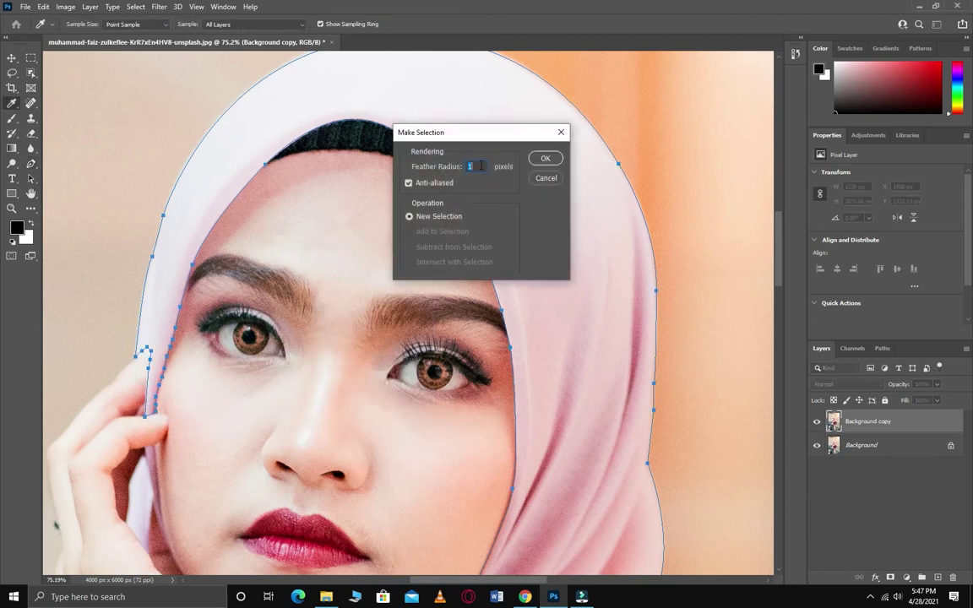
left_click(549, 160)
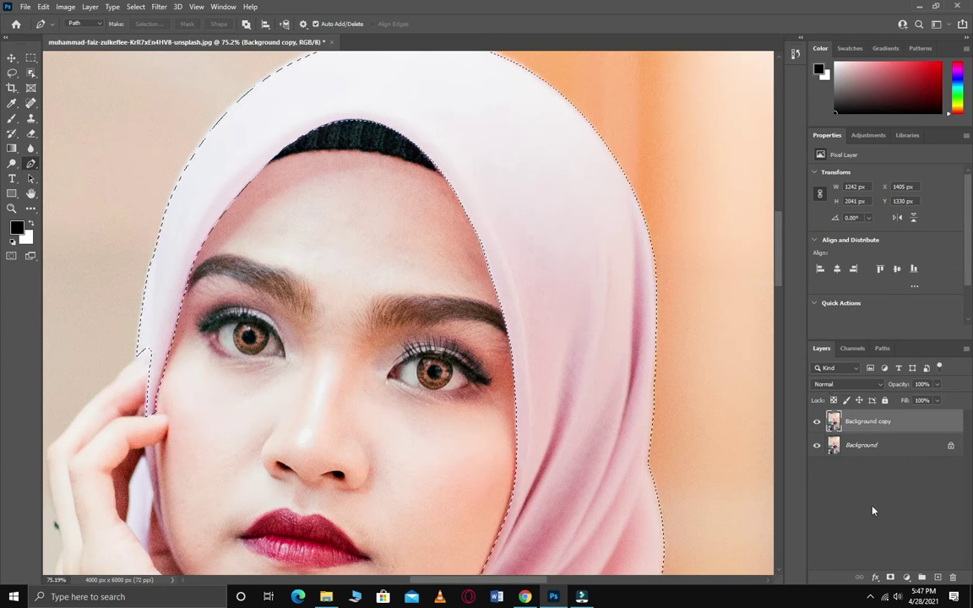
left_click(891, 579)
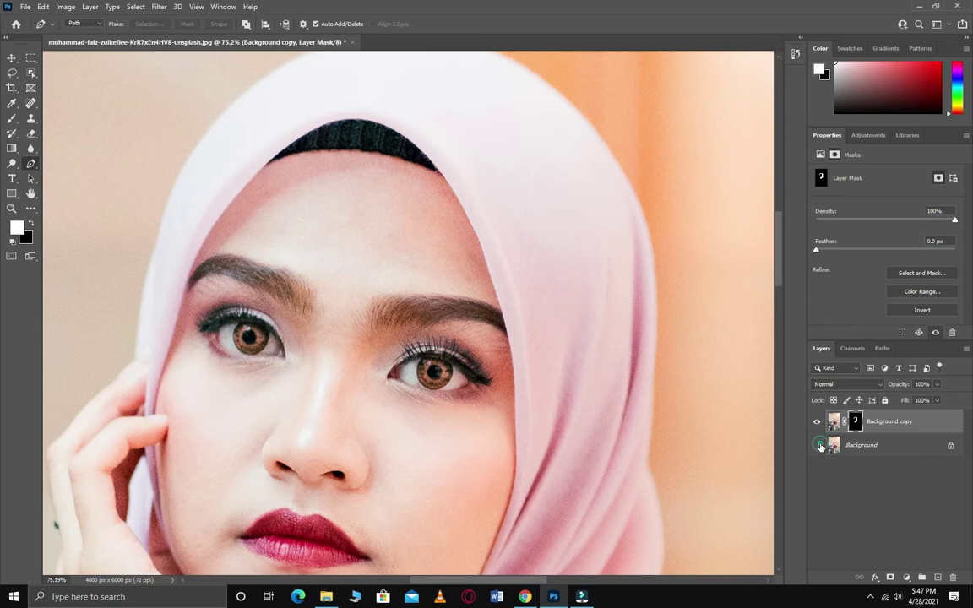
left_click(818, 445)
left_click(818, 445)
scroll(461, 358, "down", 1)
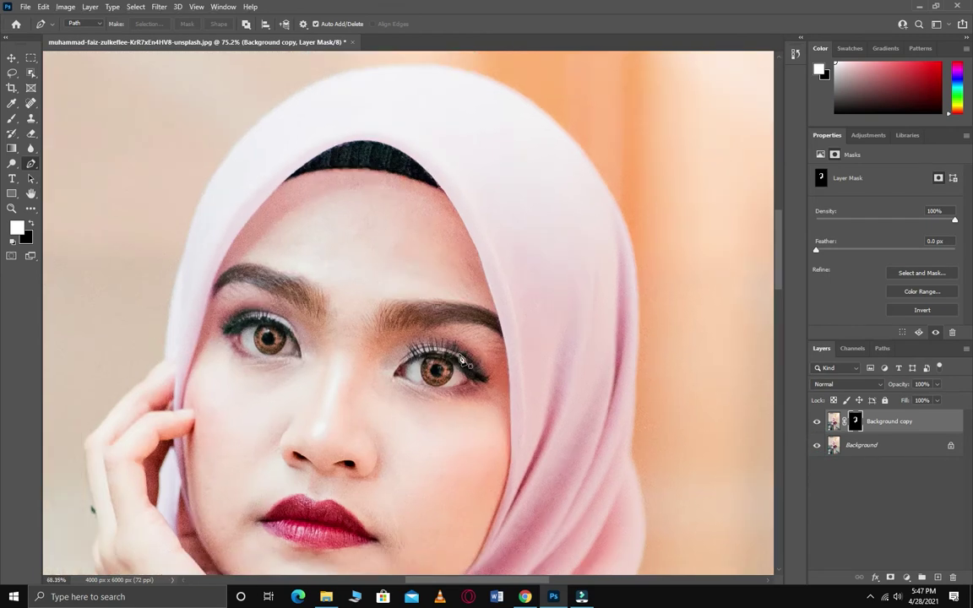
scroll(460, 359, "down", 2)
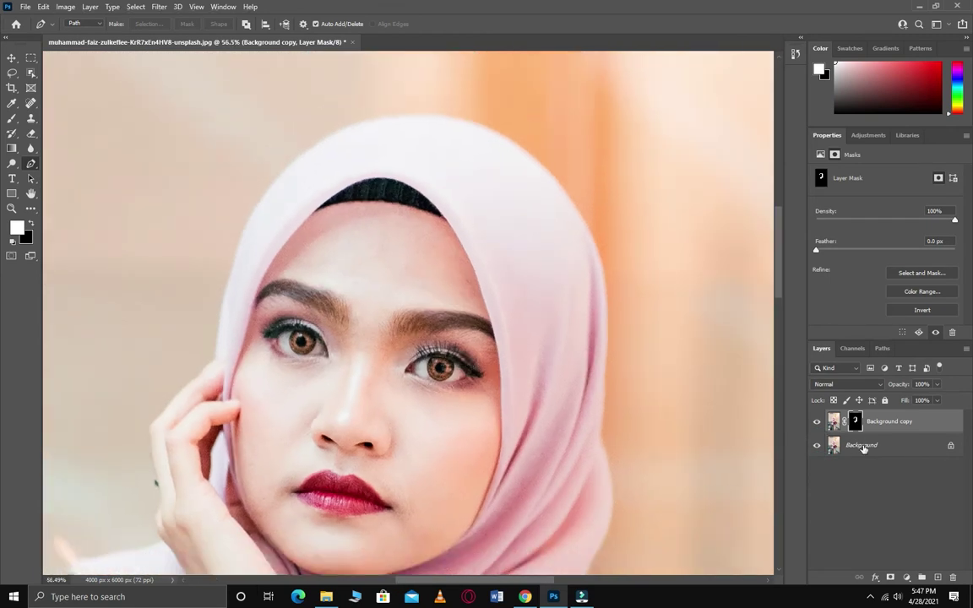
- Duplicate the Background layer as Background copy 2 and move the duplicate to the top of the layer stack
left_click(863, 447)
right_click(881, 451)
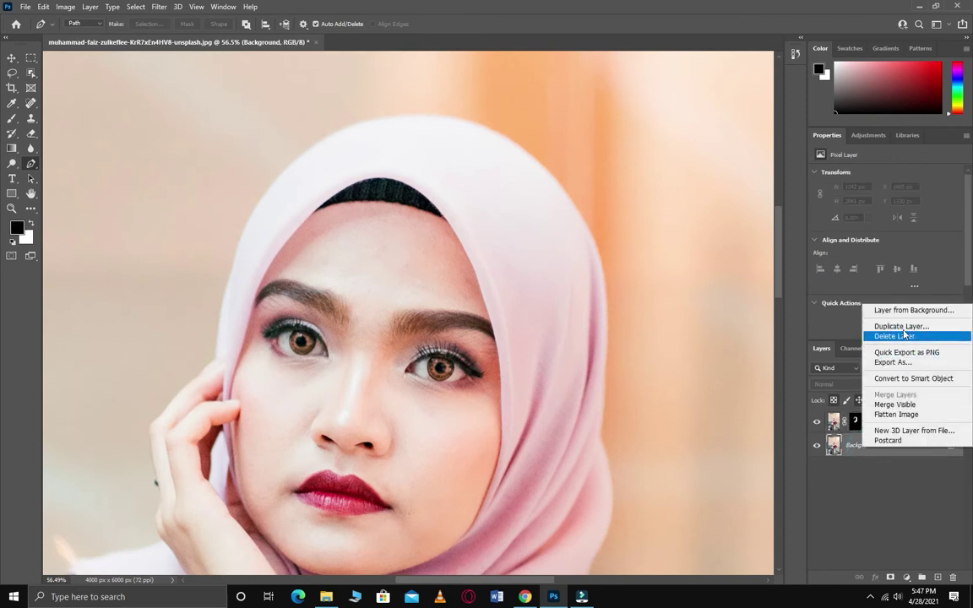
left_click(815, 297)
left_click(581, 164)
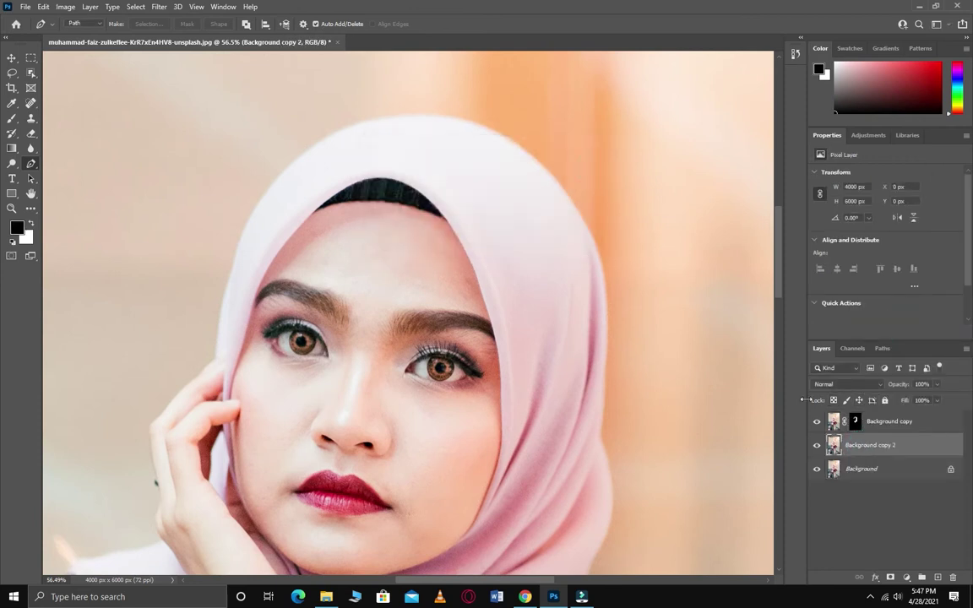
left_click_drag(867, 449, 805, 418)
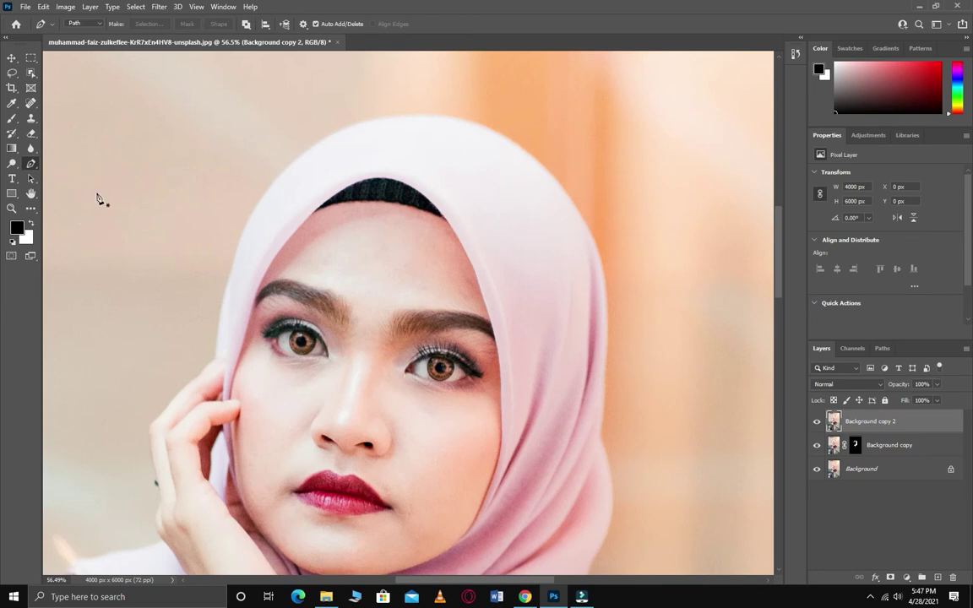
- Start a path around the hijab strip between hand and cheek, tracing its cheek-side edge up to the fingertip
scroll(197, 428, "up", 8)
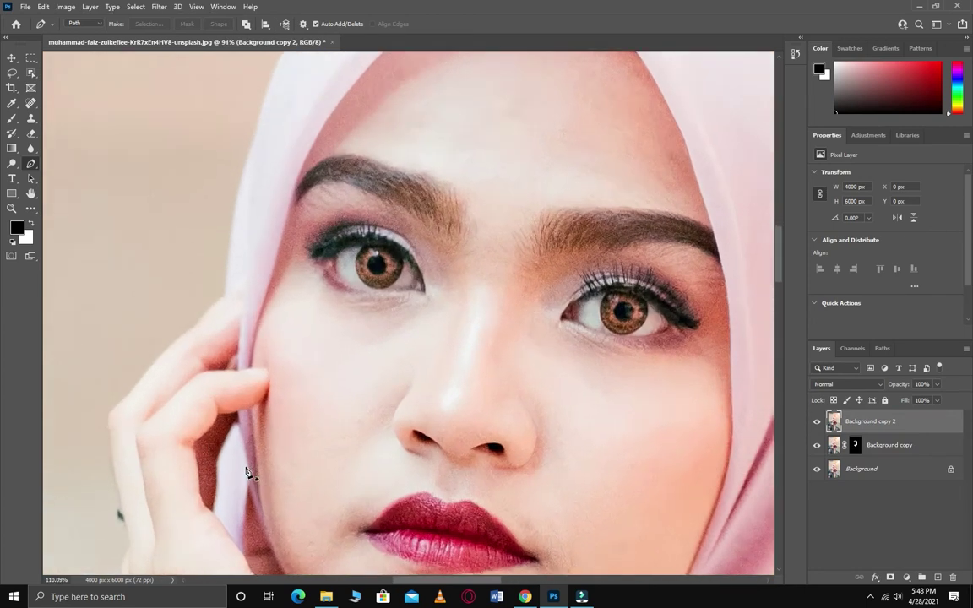
left_click_drag(245, 479, 266, 396)
scroll(234, 424, "up", 2)
left_click(272, 499)
left_click_drag(280, 395, 313, 408)
left_click_drag(283, 285, 287, 291)
- Trace the strip's hand-side edge down along the fingers to the palm and close the path
left_click(264, 286)
left_click(264, 302)
left_click(258, 306)
left_click(241, 340)
left_click(236, 355)
left_click(232, 370)
left_click(233, 390)
left_click(233, 403)
left_click(271, 496)
- Convert the strip path to a selection and add it as a layer mask on Background copy 2
right_click(300, 78)
left_click(347, 140)
left_click(545, 159)
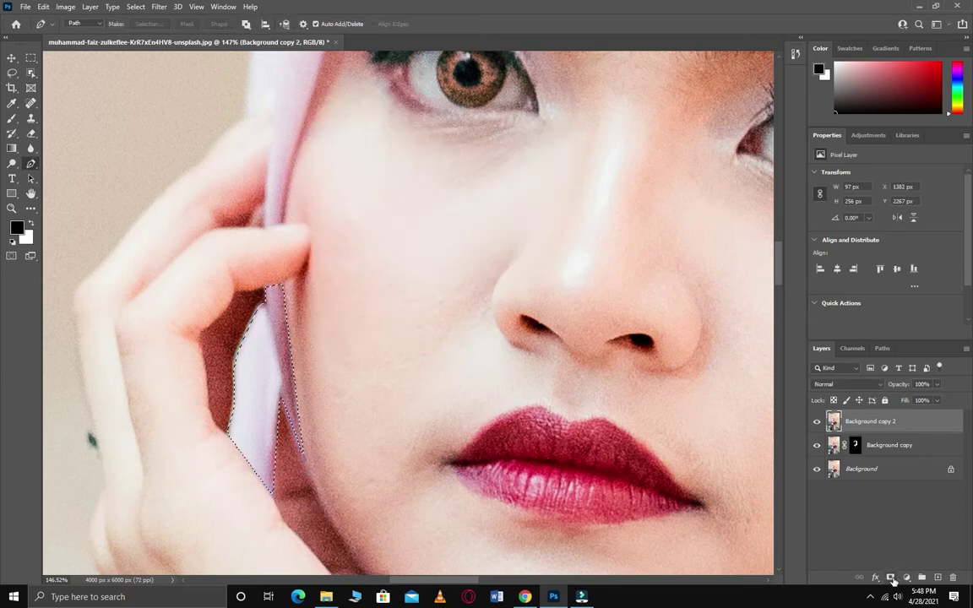
left_click(890, 578)
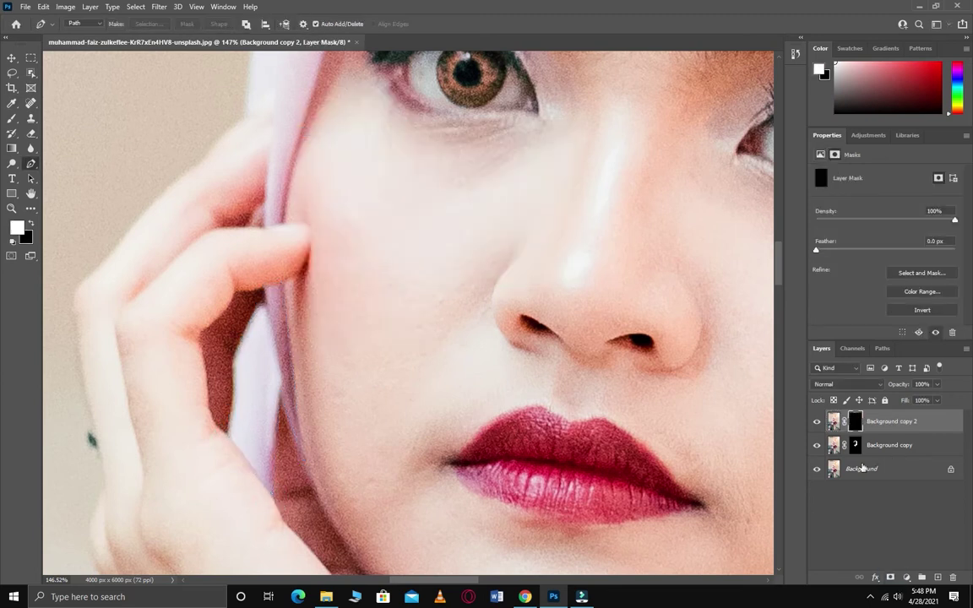
- Duplicate the Background layer as Background copy 3 and move the duplicate to the top of the layer stack
left_click(880, 469)
right_click(895, 470)
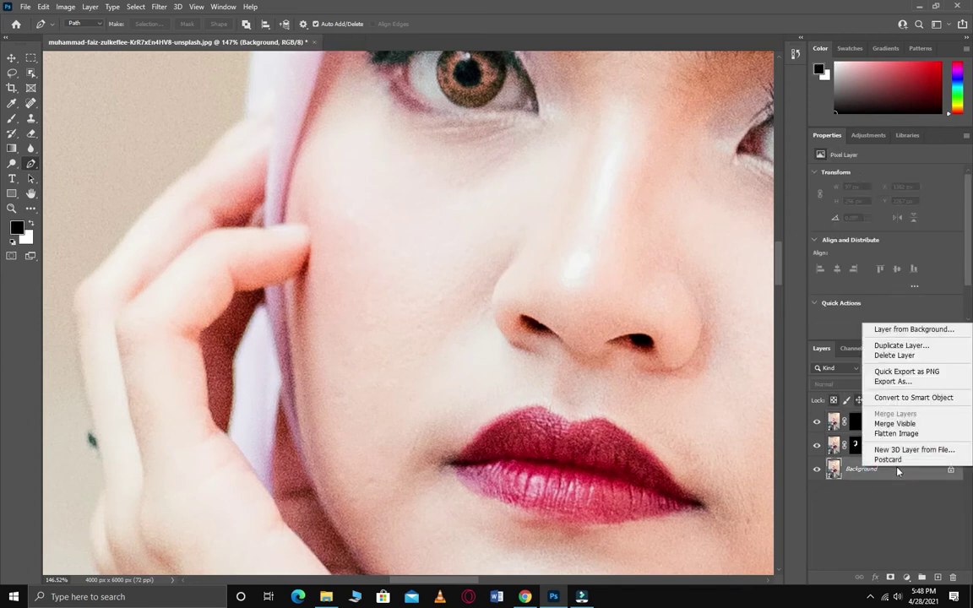
left_click(909, 347)
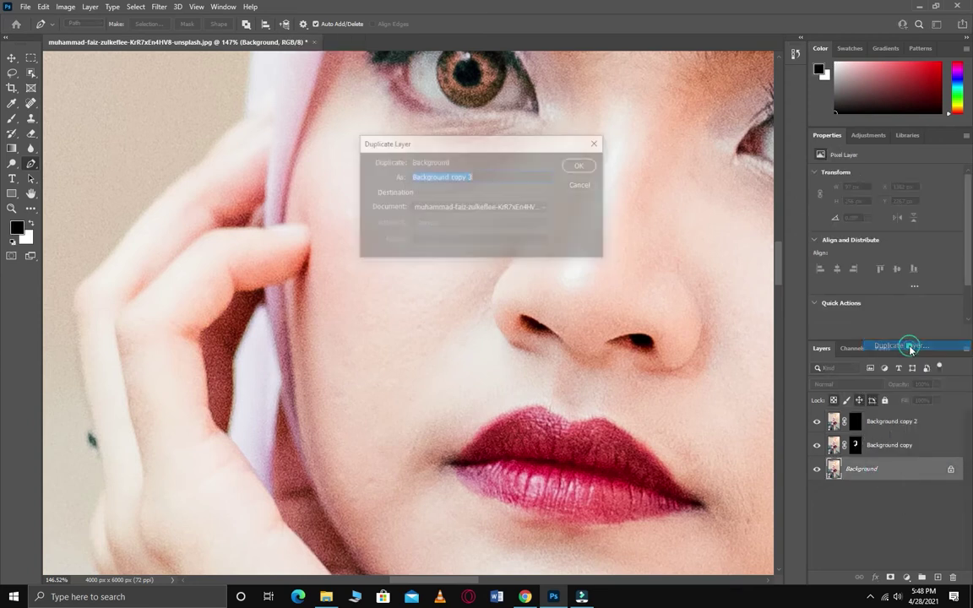
left_click(582, 165)
left_click_drag(856, 474, 834, 411)
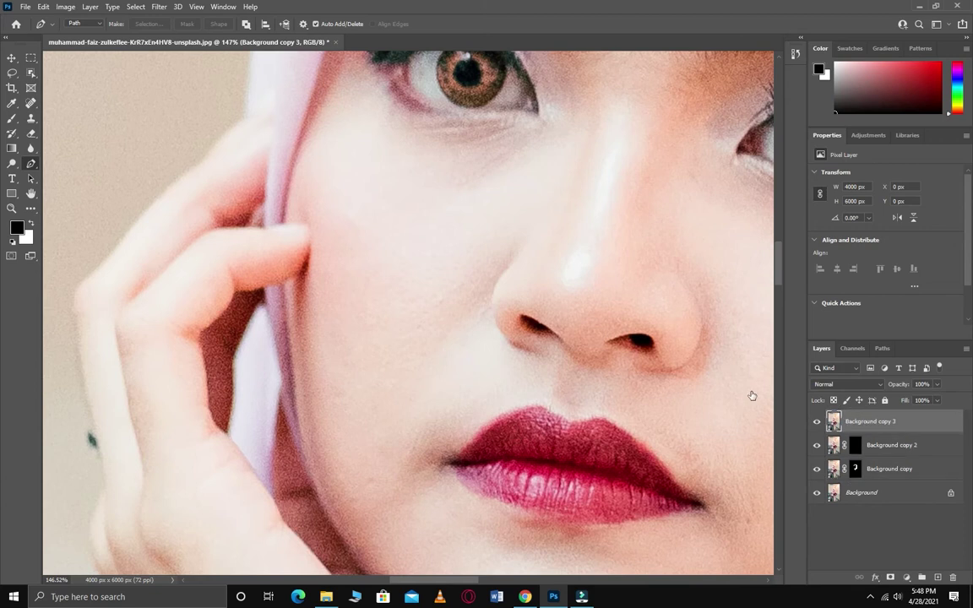
- Trace the edge of the hijab piece behind the raised forearm down along the arm to the watch
left_click_drag(224, 343, 380, 137)
left_click_drag(336, 419, 400, 174)
scroll(403, 239, "down", 1)
left_click(350, 105)
left_click(380, 144)
left_click(414, 196)
left_click(434, 230)
left_click_drag(475, 340, 475, 352)
left_click(474, 367)
left_click(470, 378)
left_click(464, 394)
left_click(460, 400)
- Continue the path around the watch and up the hijab piece's edge along the jacket shoulder to its outer corner
left_click(452, 387)
left_click(441, 387)
left_click(433, 386)
left_click(418, 402)
left_click(411, 466)
left_click(381, 439)
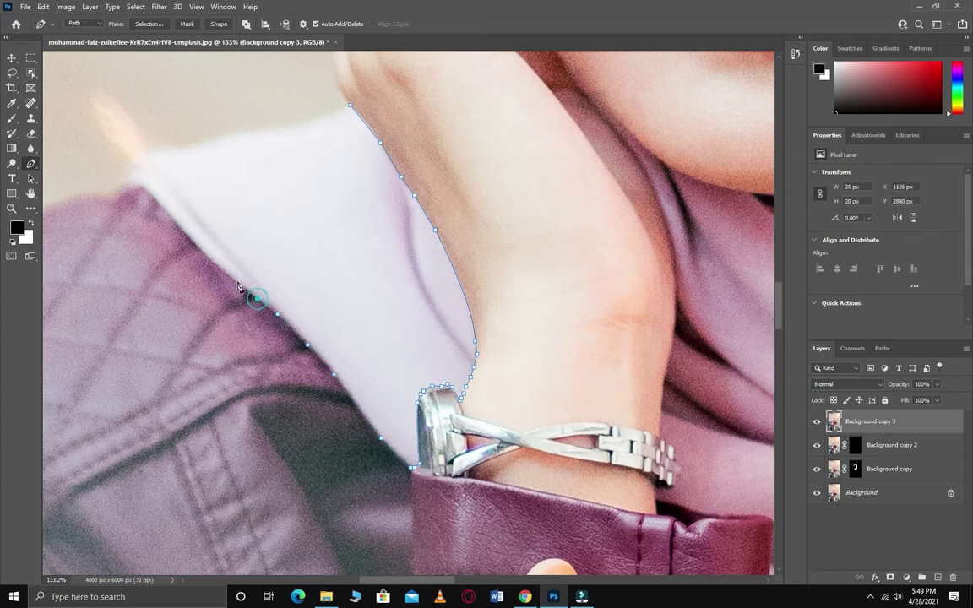
left_click_drag(115, 191, 110, 189)
left_click(125, 186, "alt")
- Trace the hijab piece's upper edge back to the forearm and close the path
left_click(129, 172)
left_click(136, 153)
left_click(151, 147)
left_click(163, 149)
left_click_drag(178, 149, 201, 149)
left_click(213, 140)
left_click(240, 131)
left_click(261, 128)
left_click(282, 128)
left_click(295, 124)
left_click(327, 115)
left_click(350, 105)
- Convert the path to a new selection with a 1 px feather and mask Background copy 3 with it
right_click(365, 177)
left_click(397, 228)
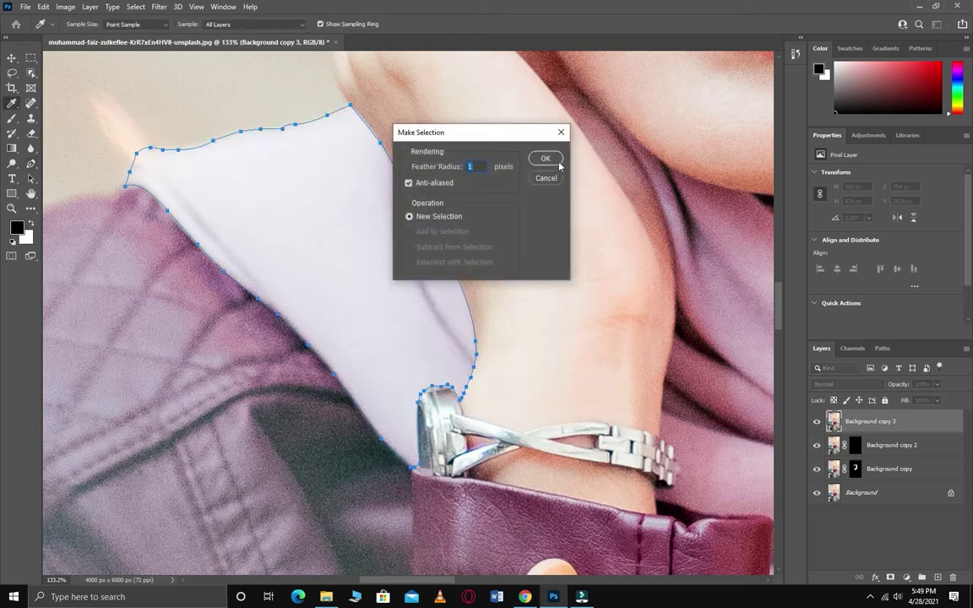
left_click(547, 158)
left_click(891, 578)
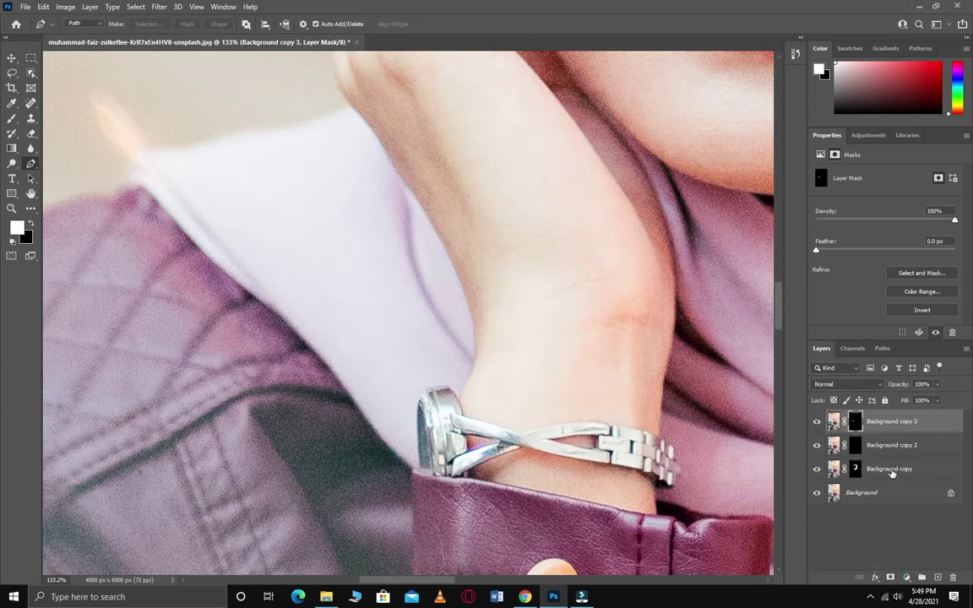
- Merge Background copy, Background copy 2 and Background copy 3 into a single layer
left_click(892, 472)
left_click(894, 429, "shift")
right_click(892, 429)
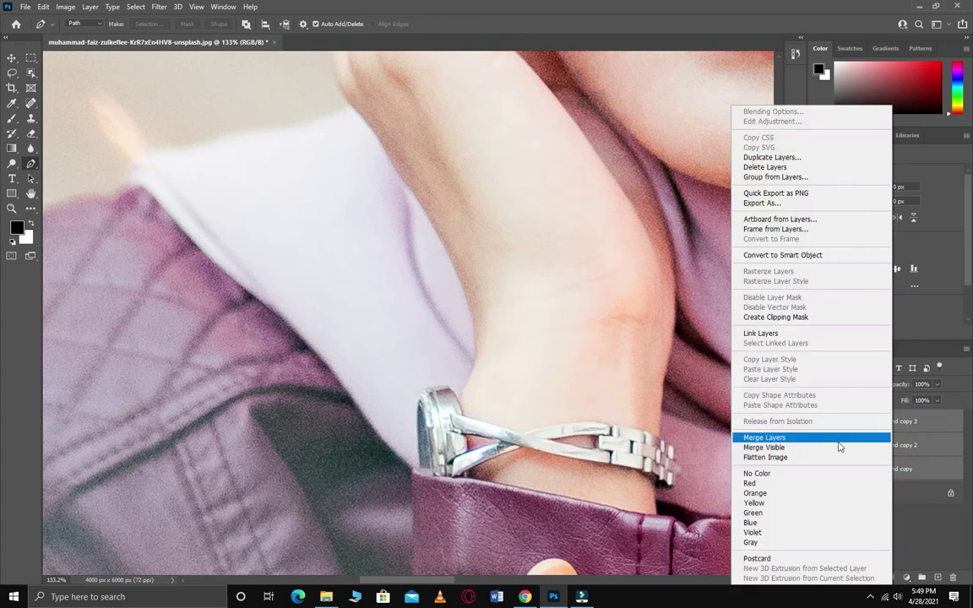
left_click(784, 437)
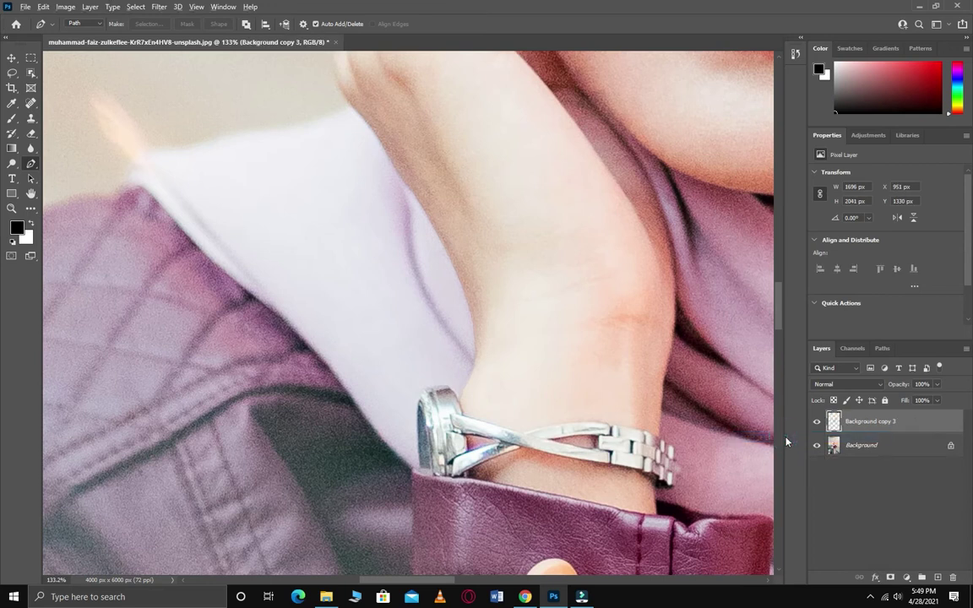
- Check the merged hijab cutout by hiding the Background layer and showing it again
scroll(785, 437, "down", 3)
scroll(785, 437, "down", 4)
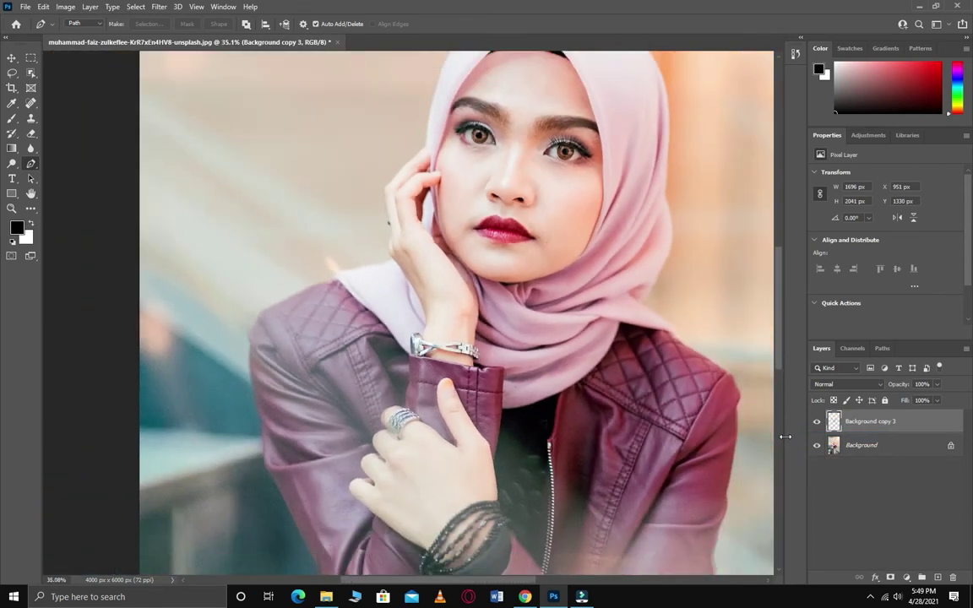
left_click(817, 446)
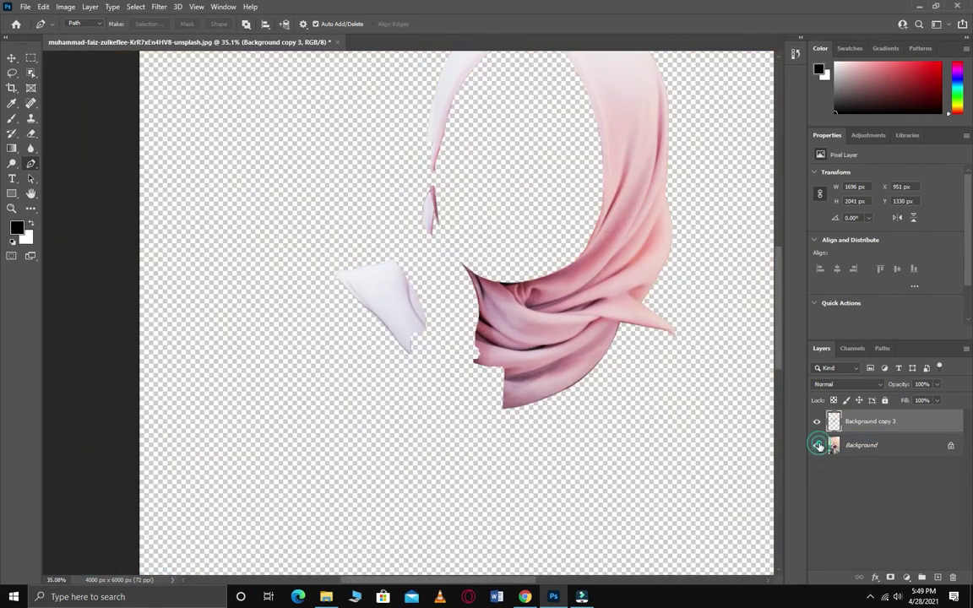
left_click(817, 446)
right_click(864, 445)
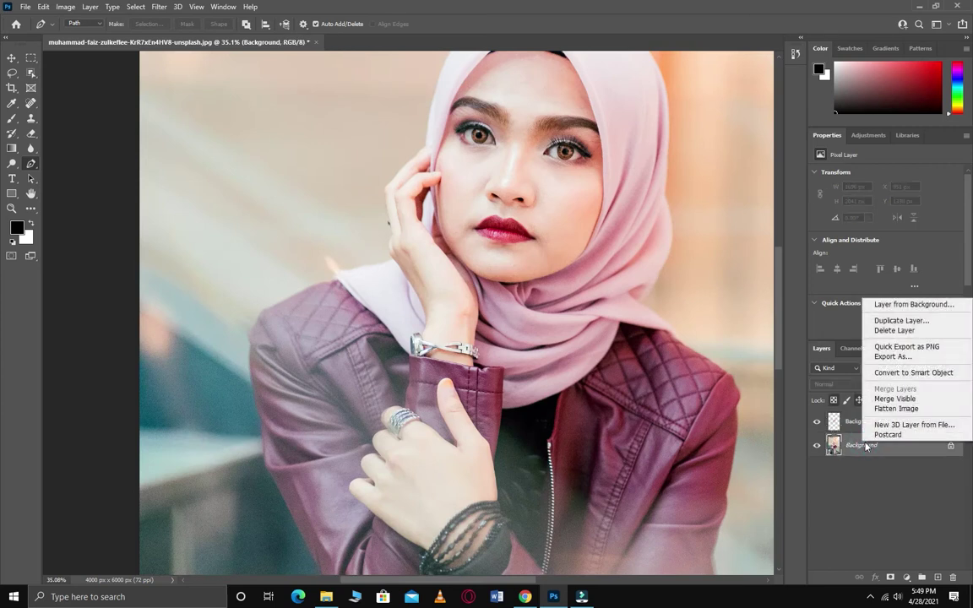
left_click(859, 458)
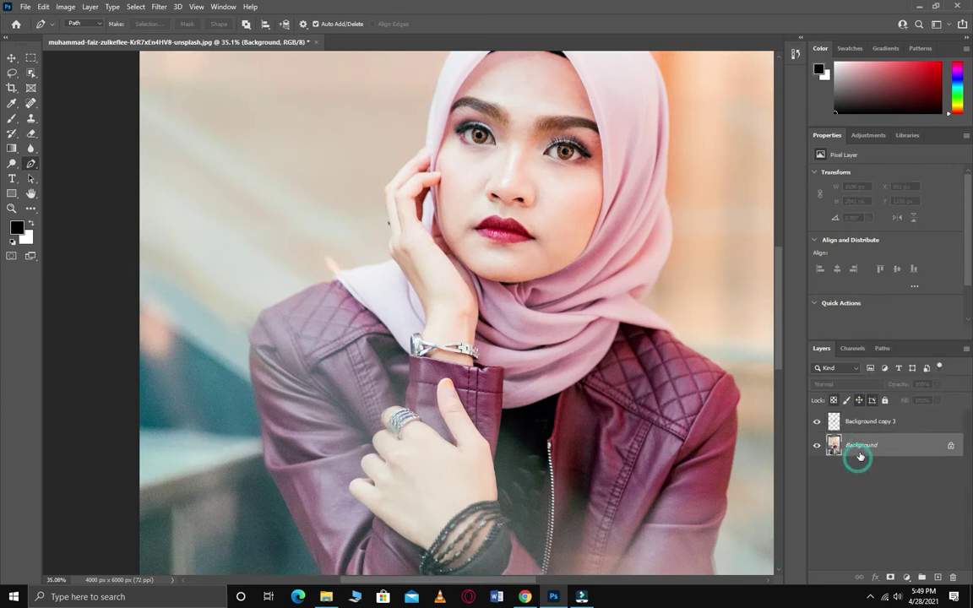
- Add a pattern fill layer above Background copy 3 using the red poppy and white daisy pattern from the floral_vintage set
left_click(866, 421)
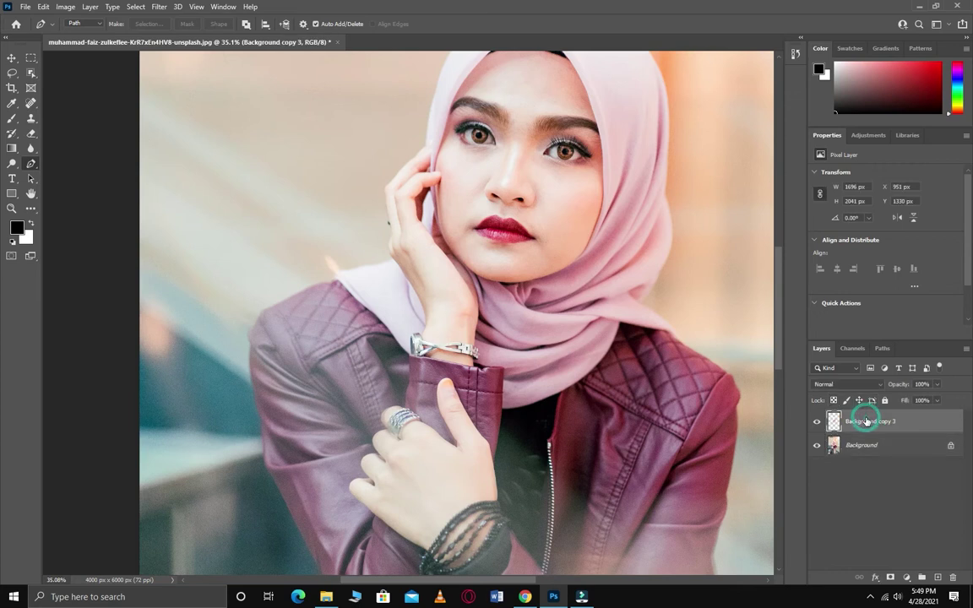
left_click(906, 579)
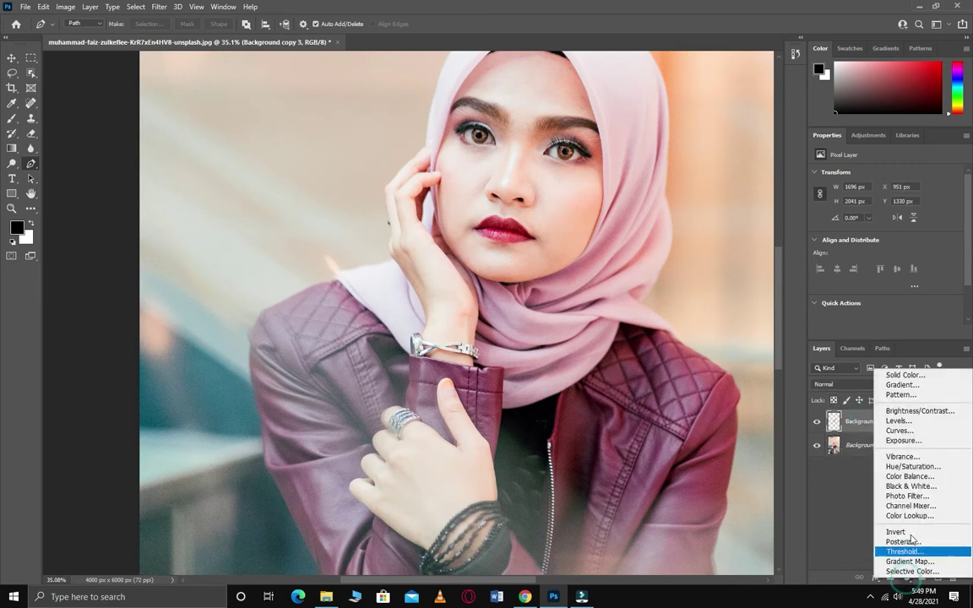
left_click(901, 395)
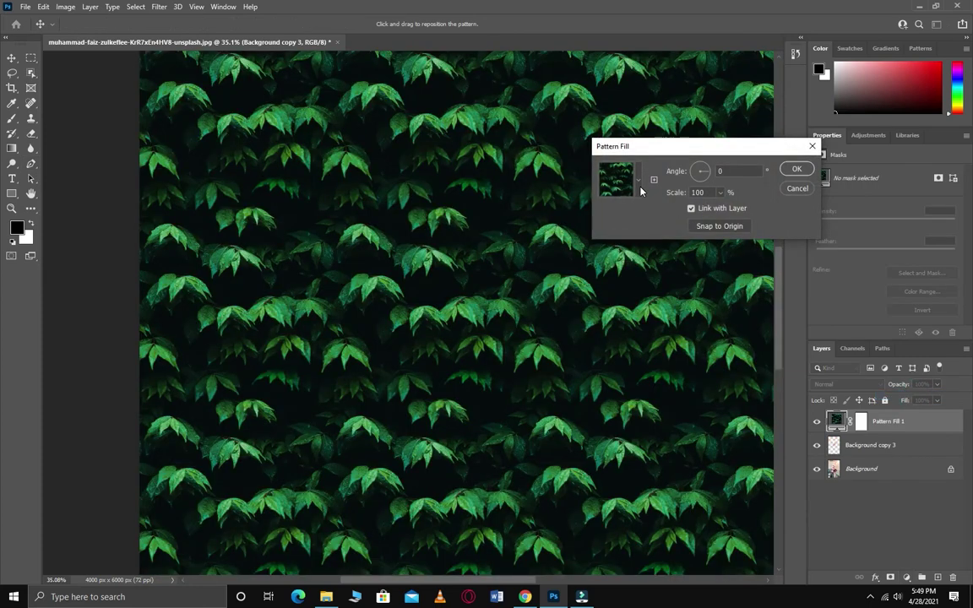
left_click(639, 187)
left_click(572, 236)
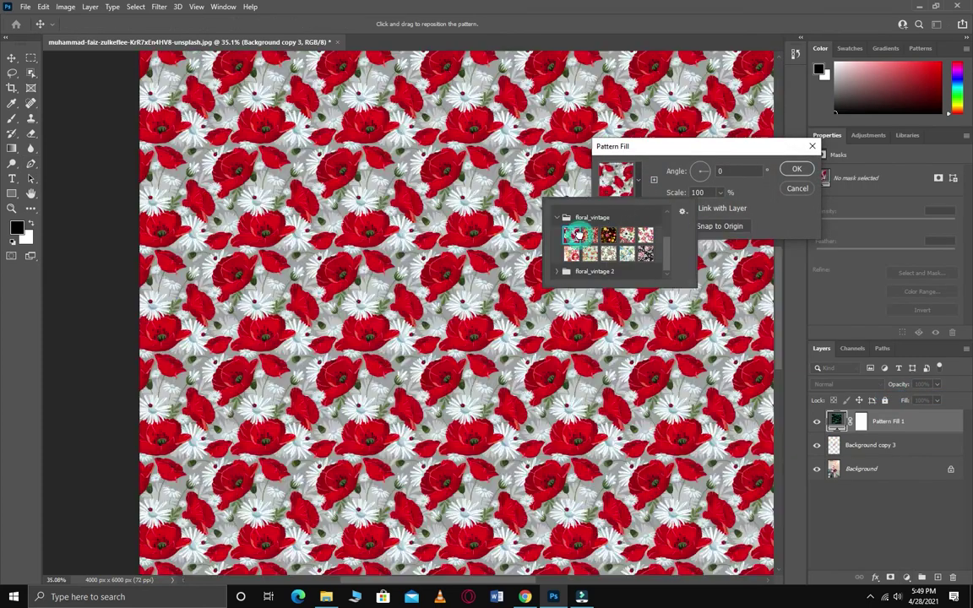
- Preview the other floral_vintage patterns on the fill layer
left_click(590, 237)
left_click(627, 235)
left_click(645, 236)
left_click(646, 254)
left_click(628, 255)
left_click(609, 254)
left_click(590, 254)
left_click(572, 253)
- Choose the red poppy and white daisy pattern and accept the pattern fill at 100% scale
left_click(570, 237)
left_click(679, 172)
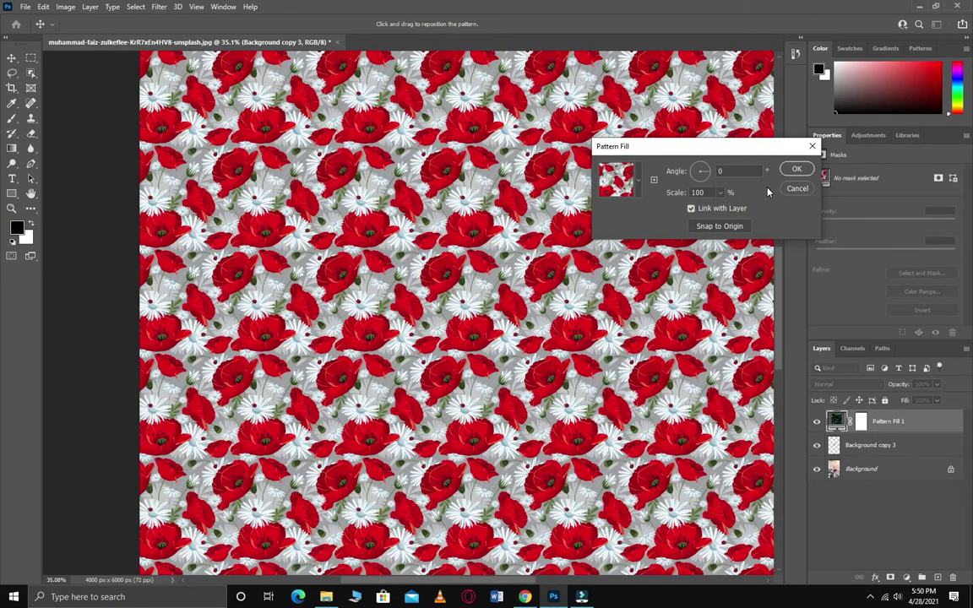
left_click(797, 169)
- Set the pattern fill layer's blend mode to Overlay and clip it to the merged hijab layer
left_click(850, 387)
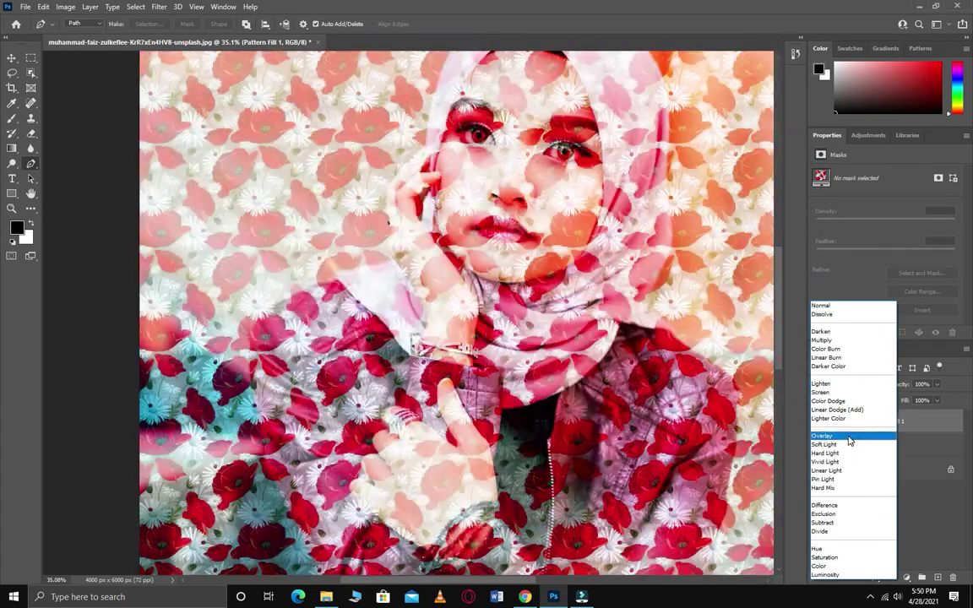
left_click(849, 436)
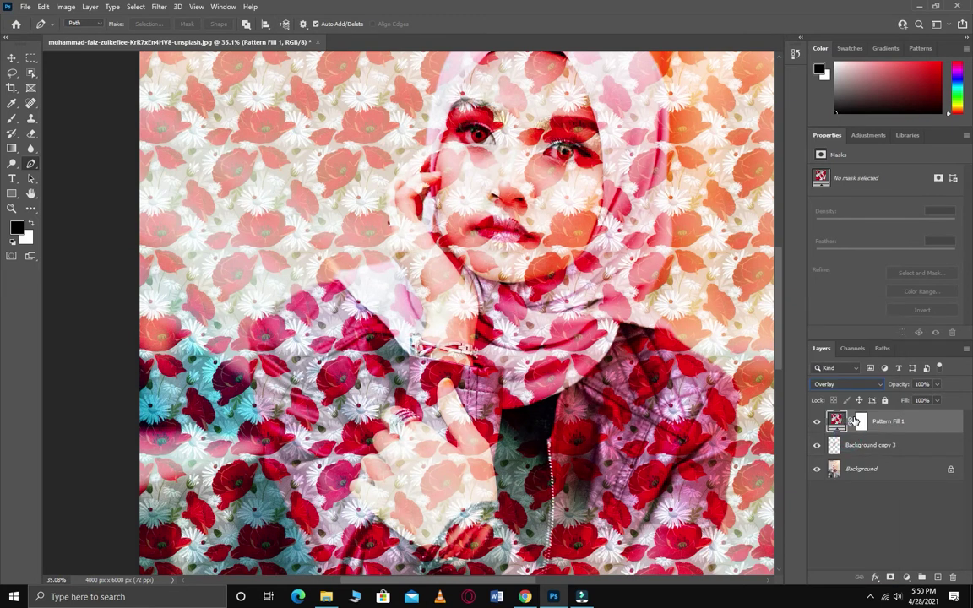
right_click(882, 421)
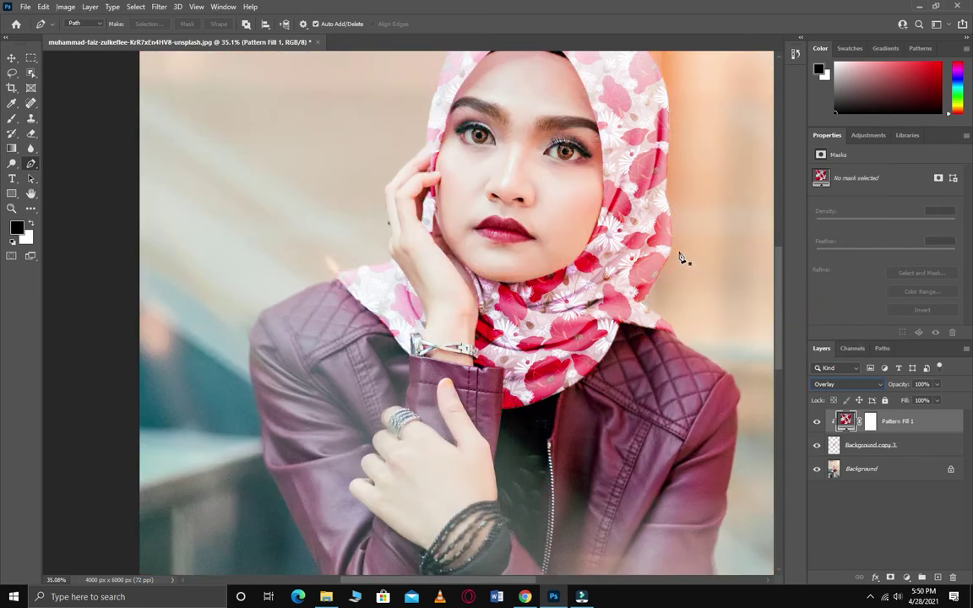
- Add a Levels adjustment clipped to the layers below and set its midtone level to 0.31 to darken the hijab pattern
left_click(12, 58)
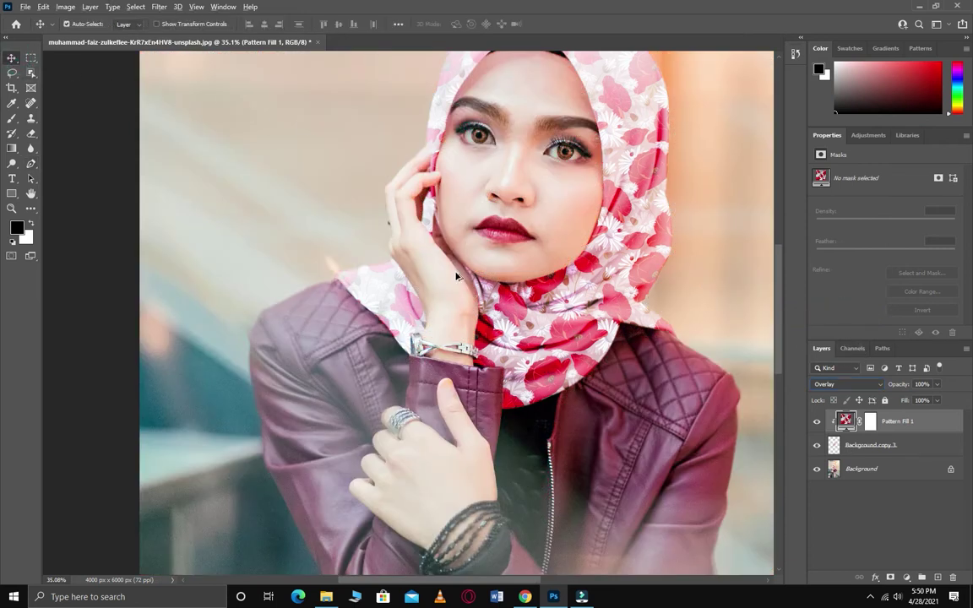
scroll(456, 277, "down", 3)
left_click_drag(564, 197, 547, 295)
scroll(544, 301, "up", 2)
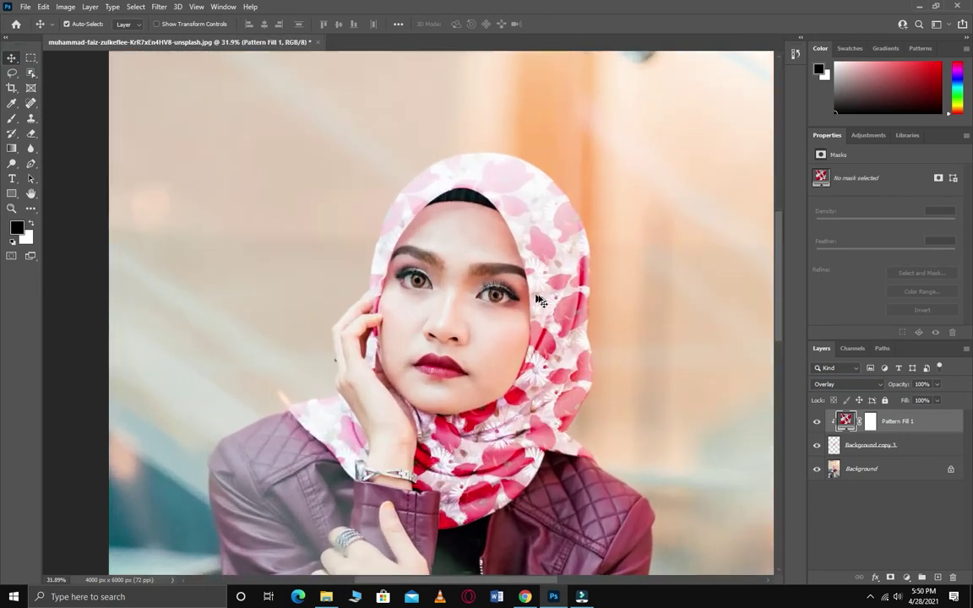
left_click(907, 577)
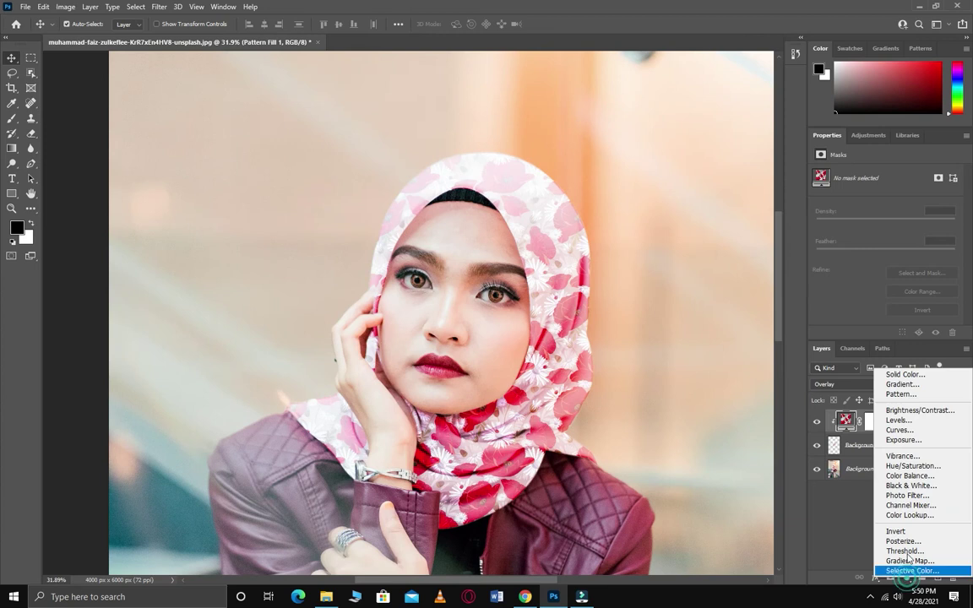
left_click(908, 419)
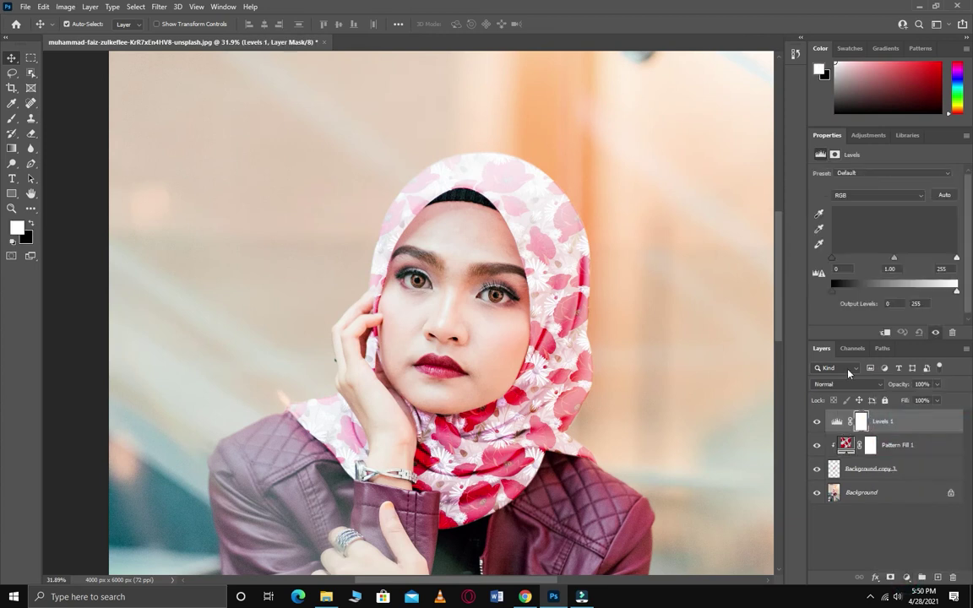
left_click(885, 332)
left_click_drag(894, 259, 935, 261)
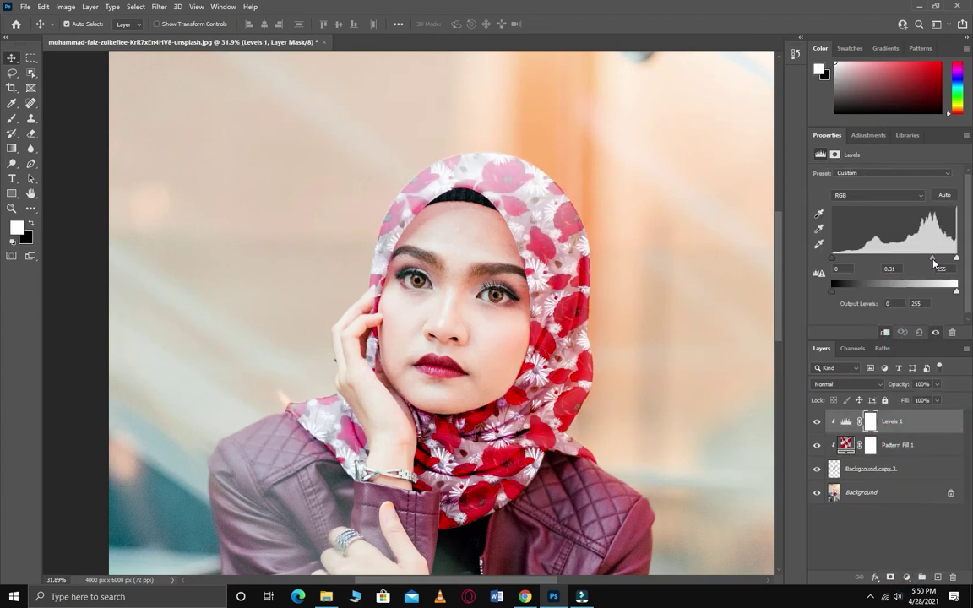
- Add a clipped Curves adjustment above Levels and bend the upper part of the RGB curve downward
left_click(913, 517)
left_click(907, 577)
left_click(918, 428)
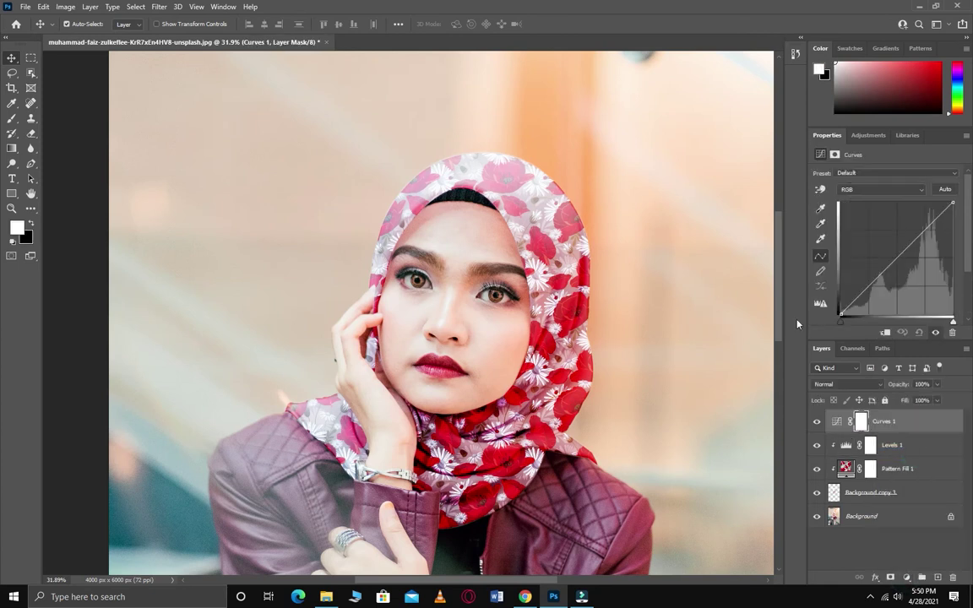
mouse_move(916, 237)
left_mouse_down()
mouse_move(942, 230)
mouse_move(930, 225)
mouse_move(934, 236)
left_mouse_up()
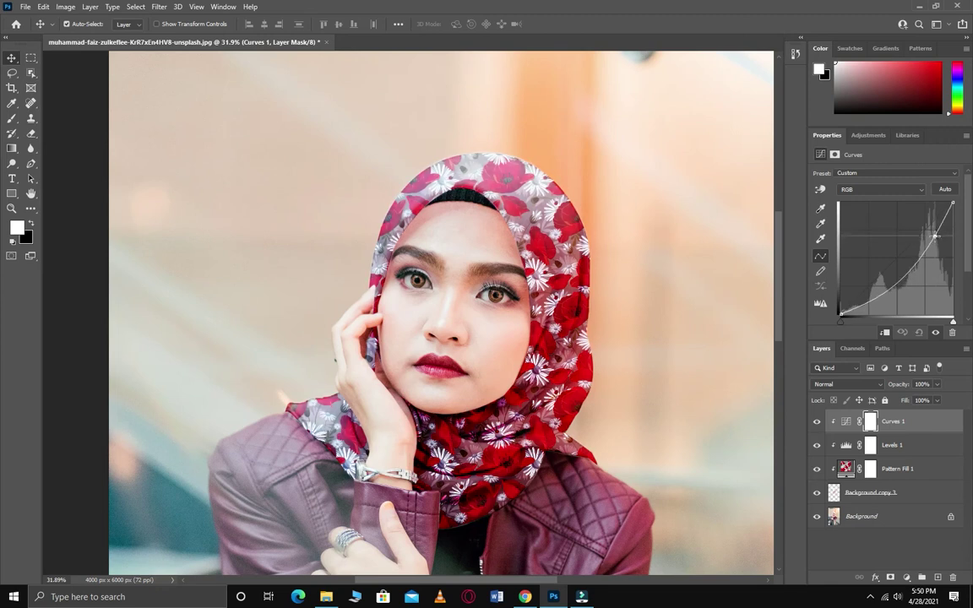
- Add a slightly raised point in the curve's shadows and pull the upper point further down
left_click(881, 291)
left_click_drag(881, 291, 881, 283)
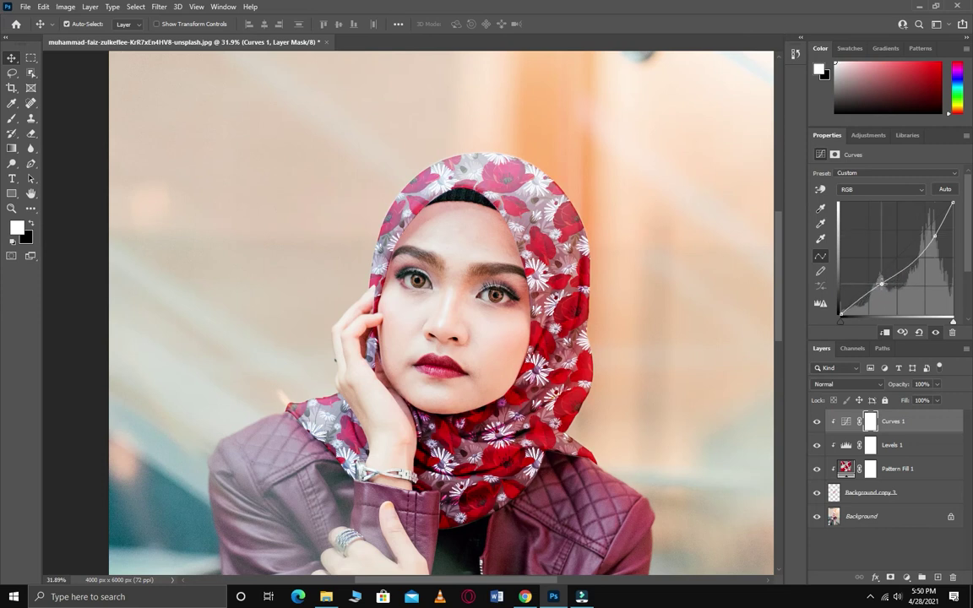
left_click_drag(930, 238, 939, 242)
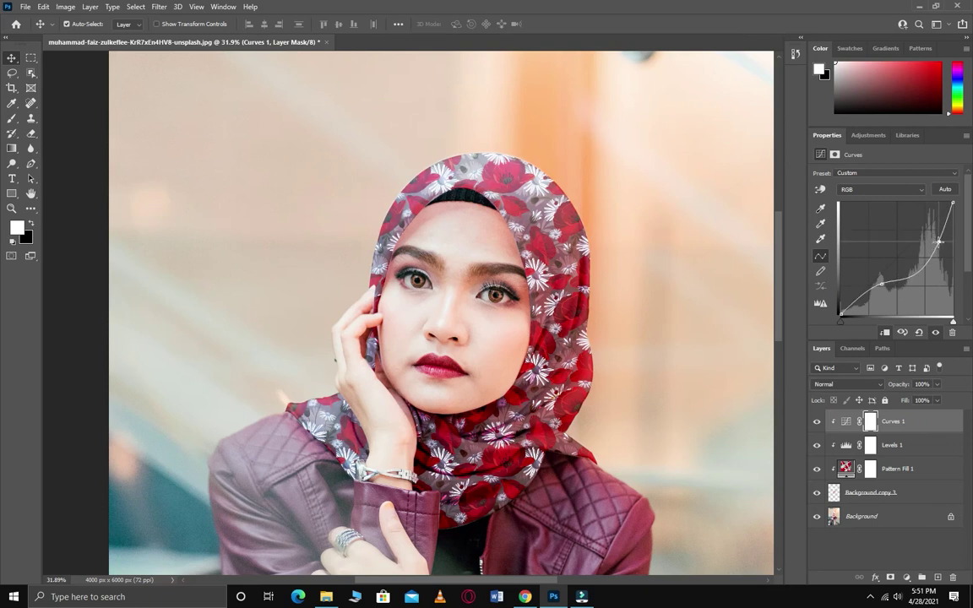
- Add a clipped Brightness/Contrast adjustment above Curves, set brightness to 10 and fine-tune its contrast
scroll(625, 408, "down", 5)
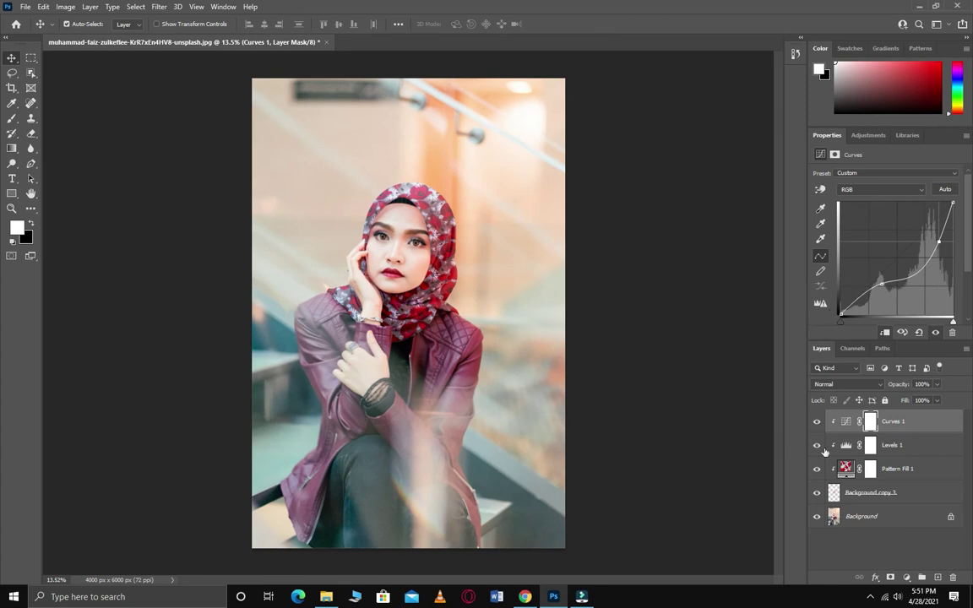
left_click(906, 577)
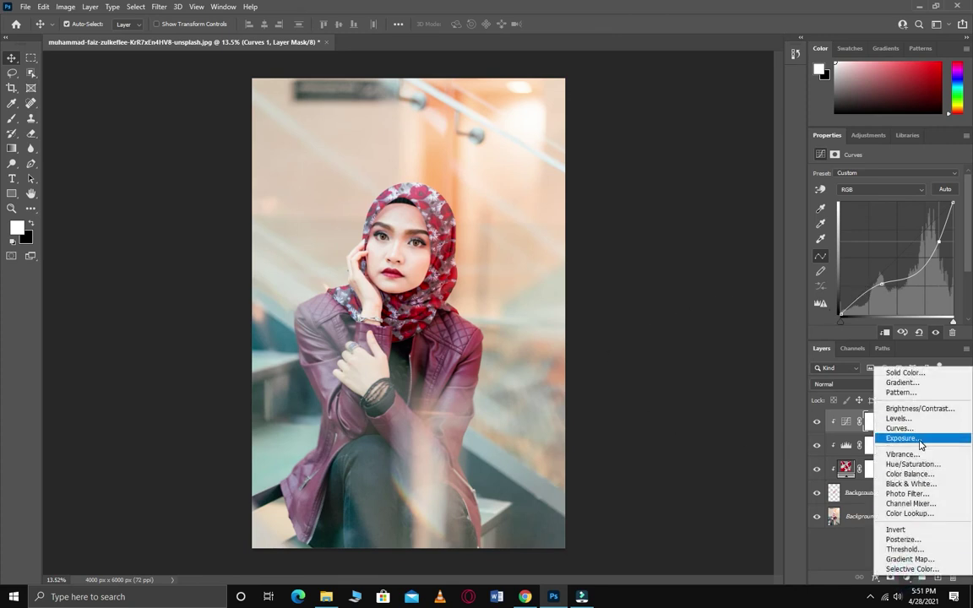
left_click(919, 408)
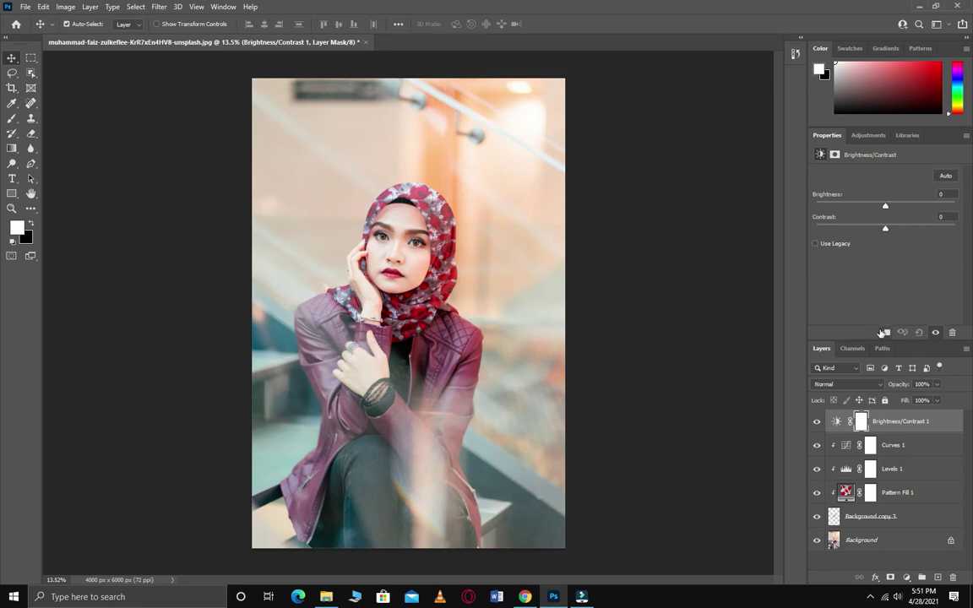
left_click(883, 332)
left_click_drag(885, 206, 889, 210)
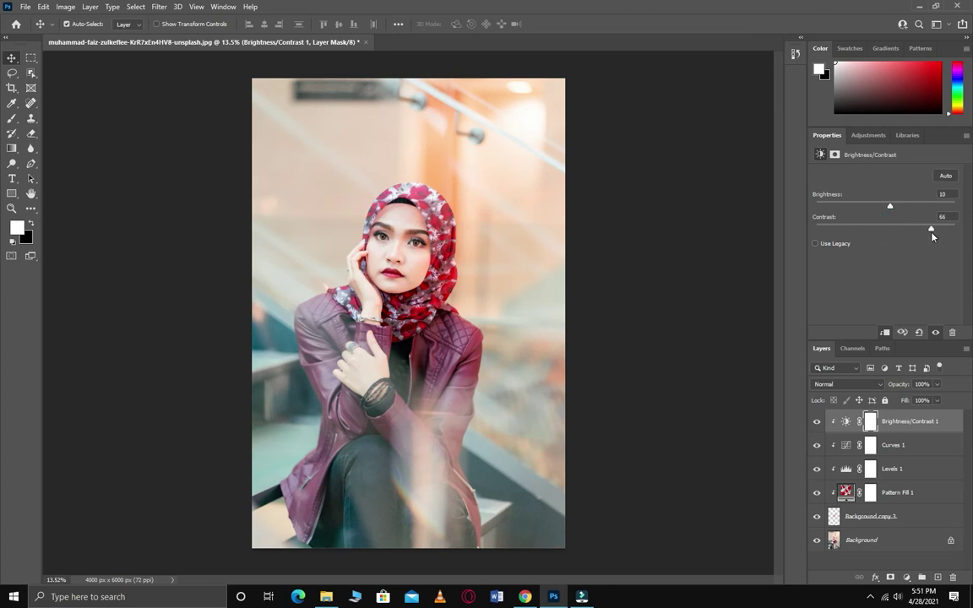
left_click_drag(902, 233, 874, 231)
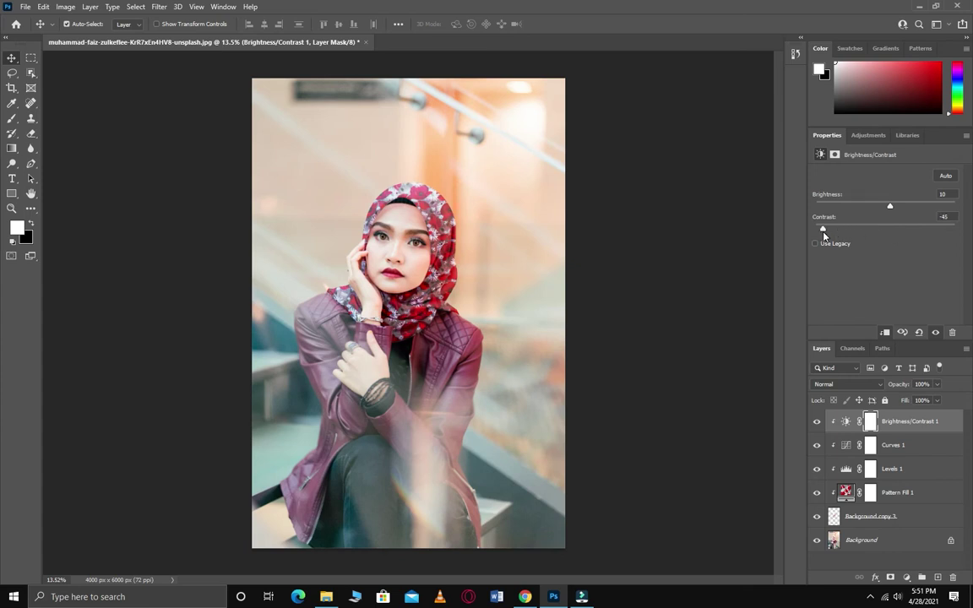
left_click_drag(882, 233, 886, 232)
- Group all layers from Background copy 3 up to Brightness/Contrast 1
left_click(896, 493)
left_click(897, 516)
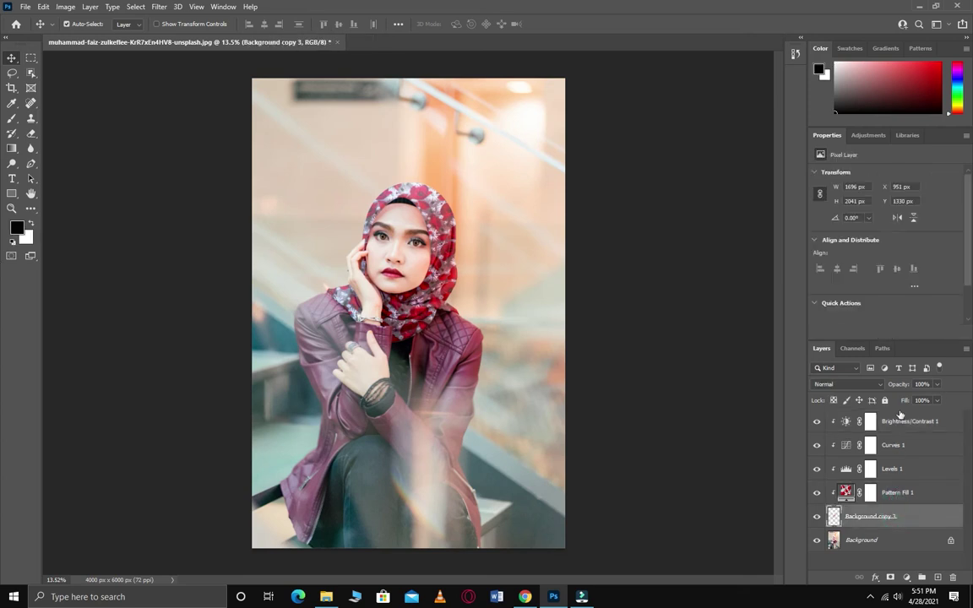
left_click(900, 423, "shift")
key("ctrl+g")
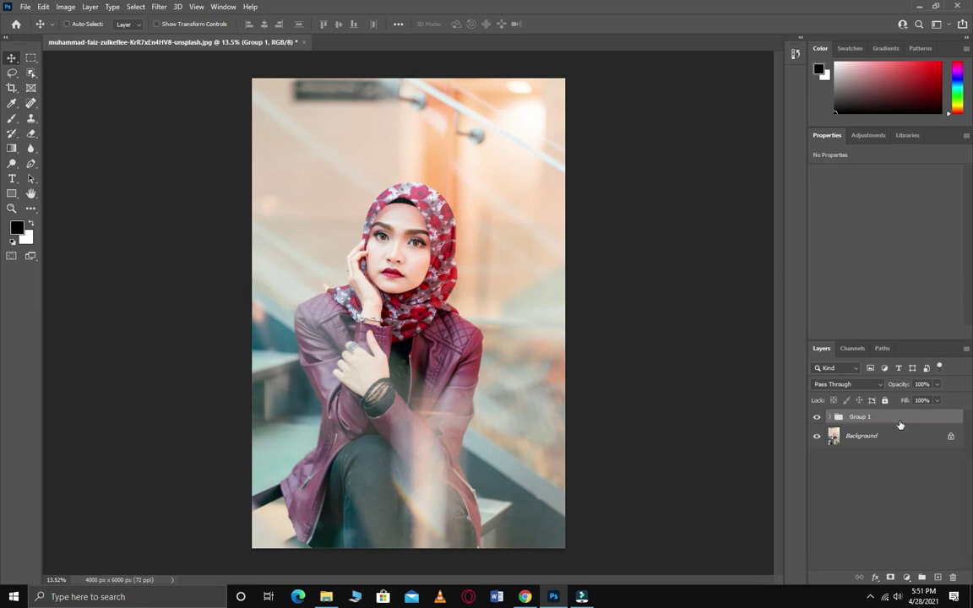
- Compare the hijab before and after the pattern by toggling the group's visibility at full and closer view
left_click(816, 418)
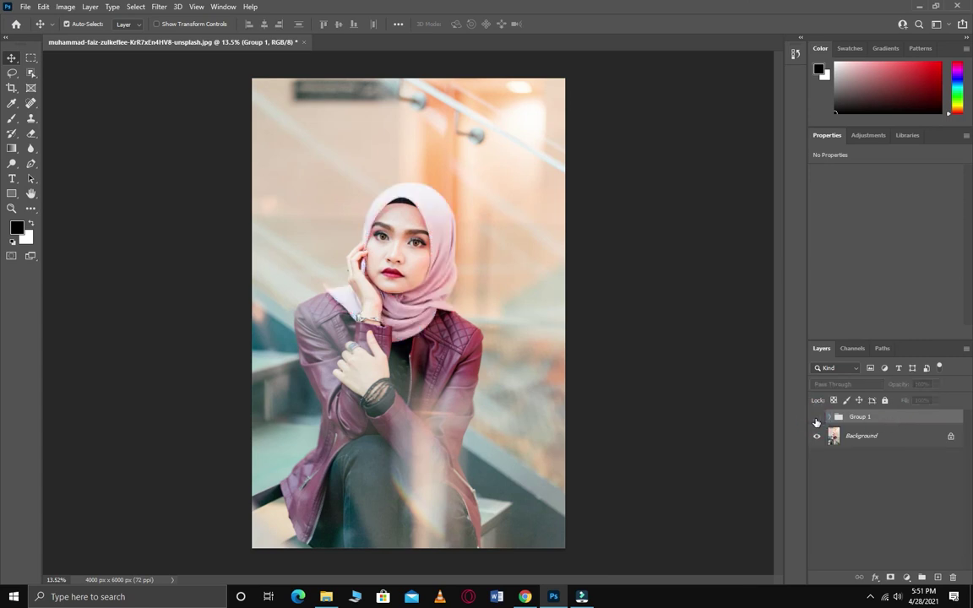
left_click(816, 418)
scroll(371, 277, "up", 3)
scroll(372, 277, "up", 3)
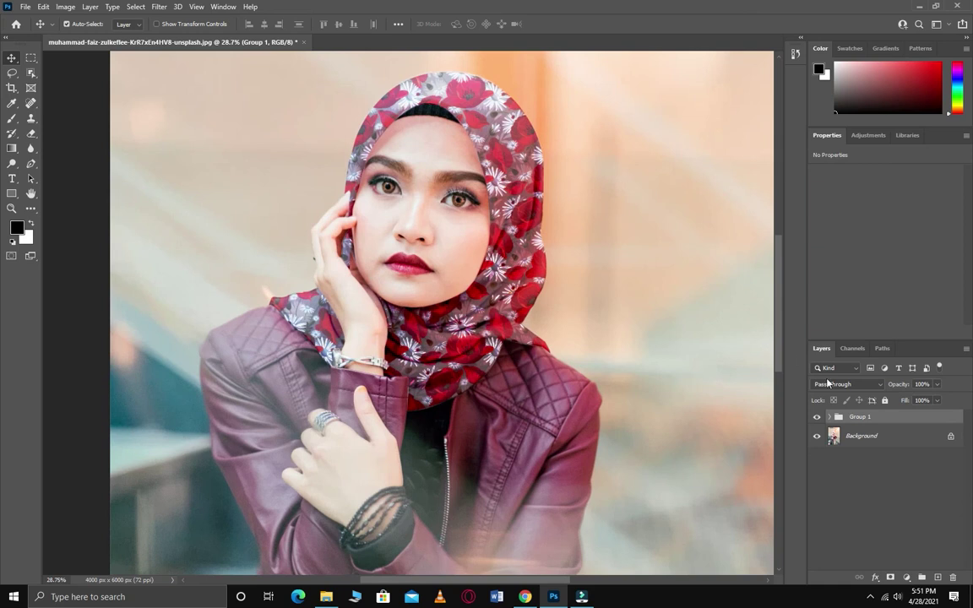
left_click(815, 419)
left_click(816, 419)
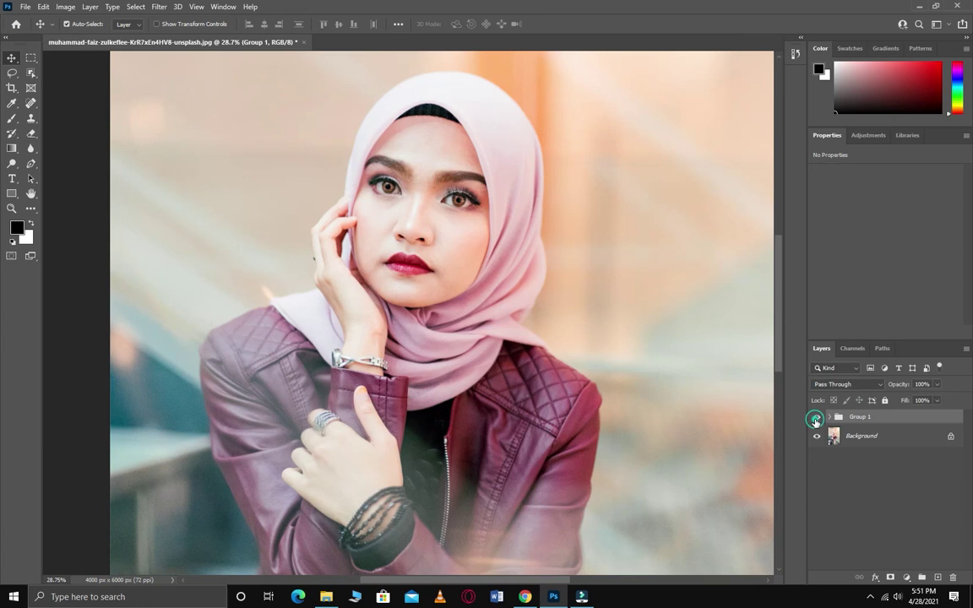